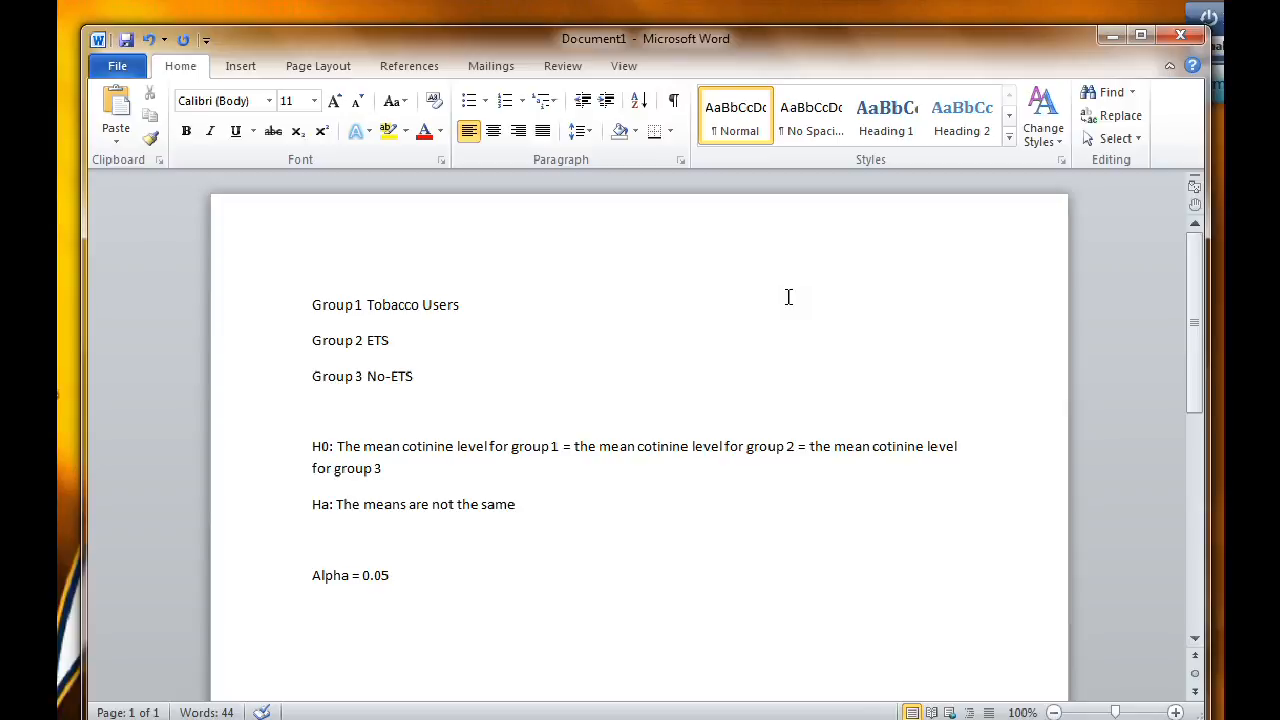
# Step: Open the Cotinine data file in SPSS from the Discussion Board SPSS Files folder and close the folder window
pyautogui.click(770, 284)
pyautogui.moveTo(262, 719)
pyautogui.click(186, 719)
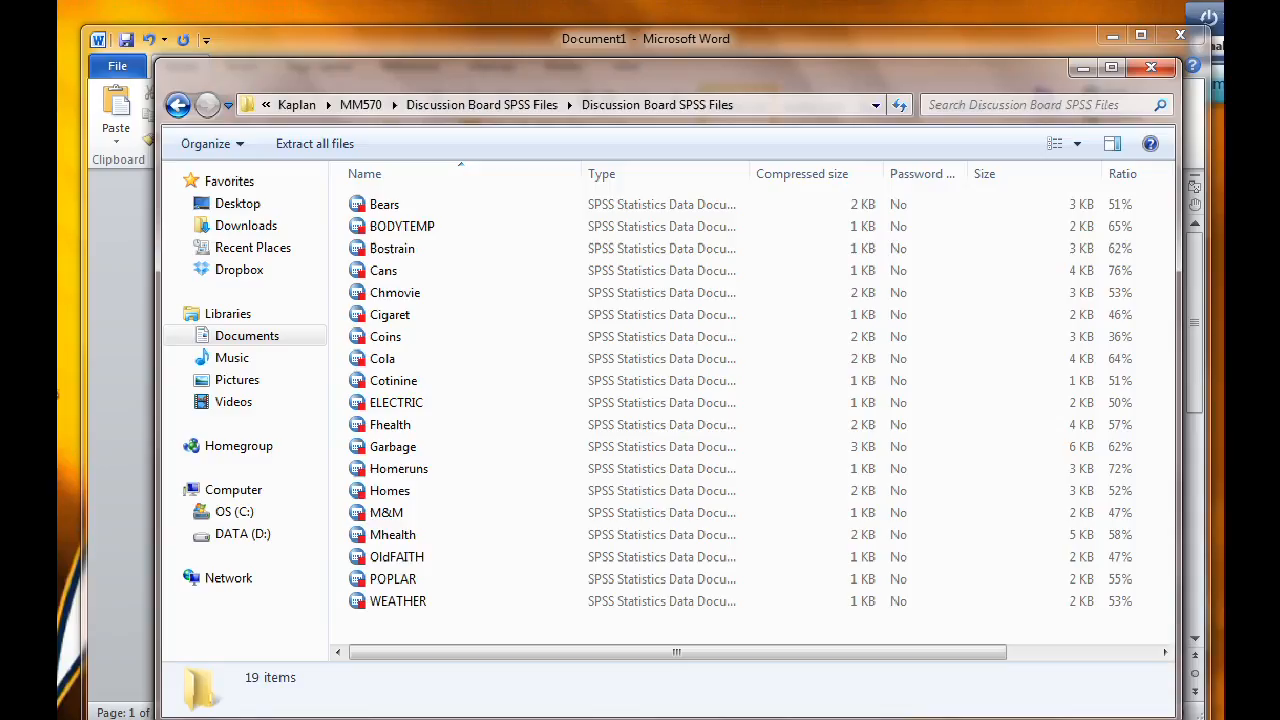
pyautogui.click(400, 382)
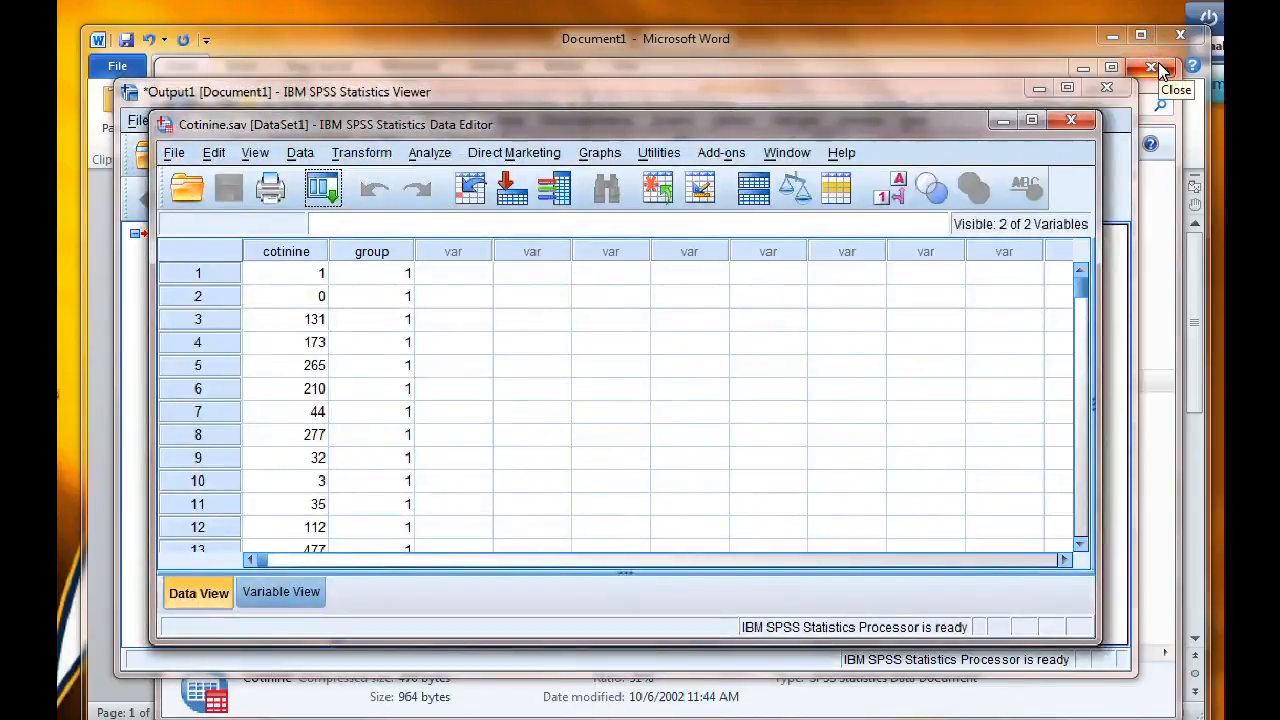
pyautogui.click(1158, 64)
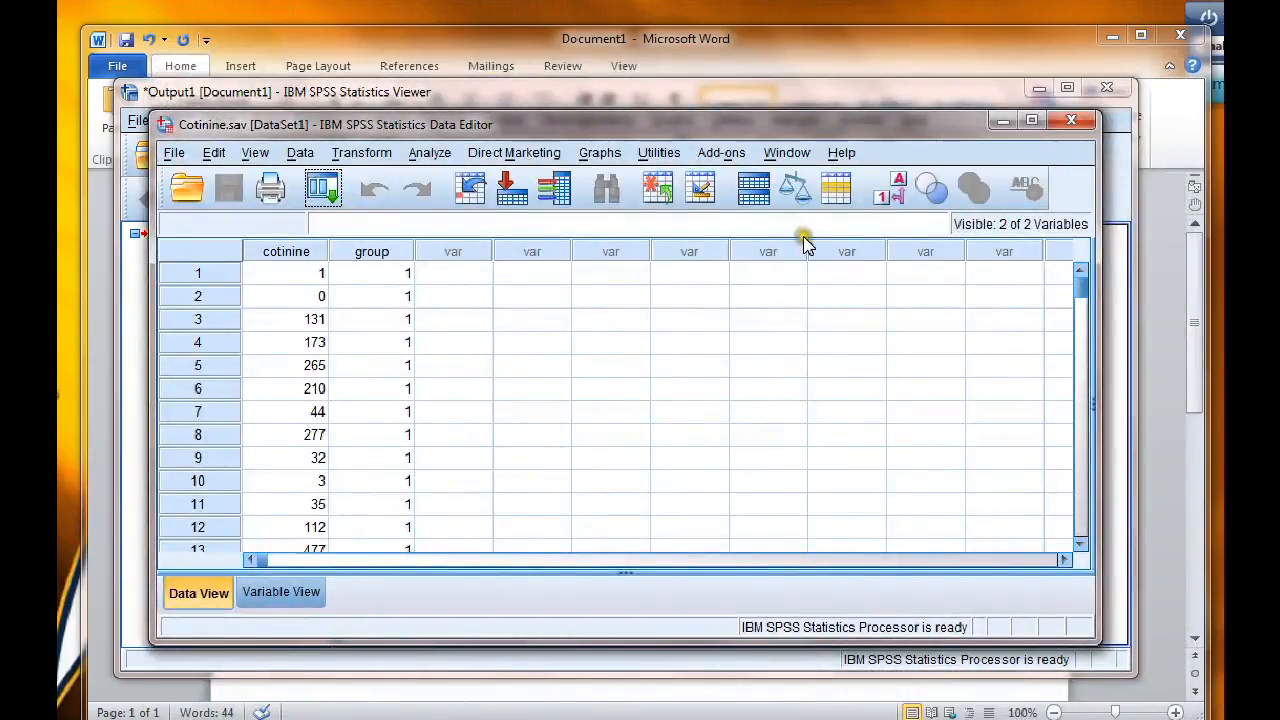
# Step: Look through the cotinine and group columns to see how the records are coded across the three groups
pyautogui.scroll(-18, 294, 357)
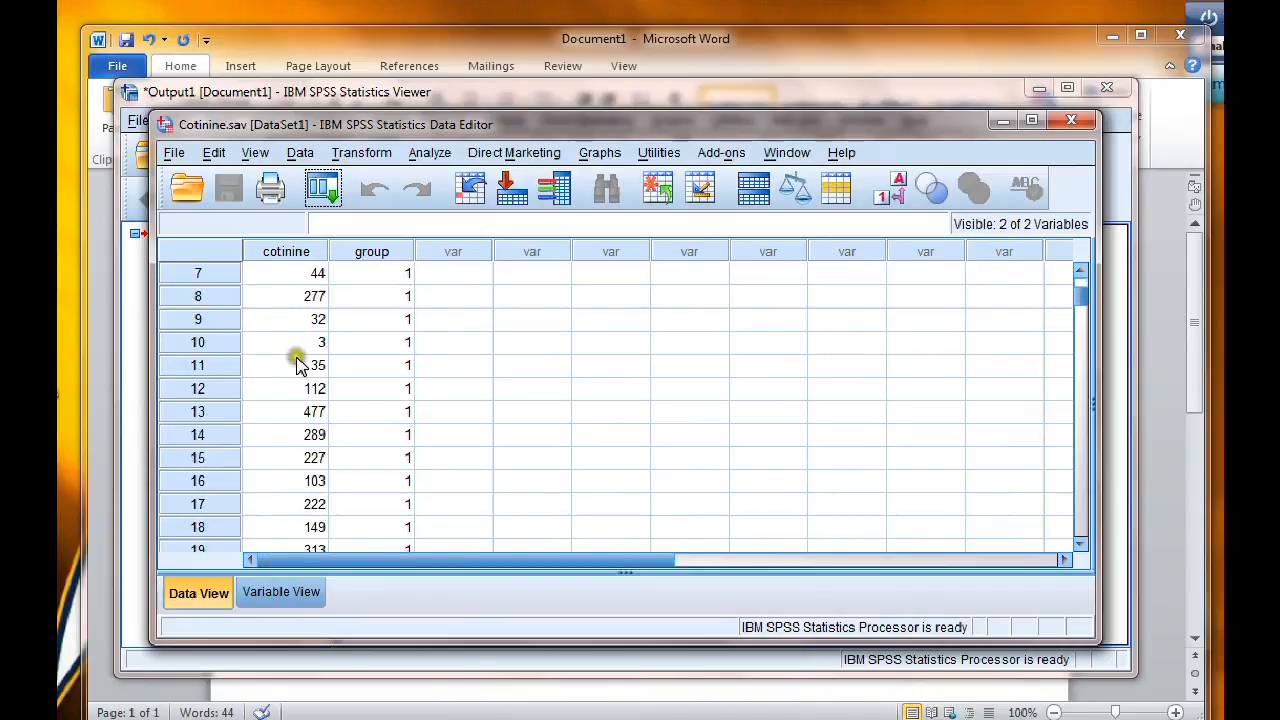
pyautogui.scroll(-2, 304, 410)
pyautogui.scroll(15, 386, 354)
pyautogui.scroll(-3, 390, 345)
pyautogui.scroll(-20, 390, 360)
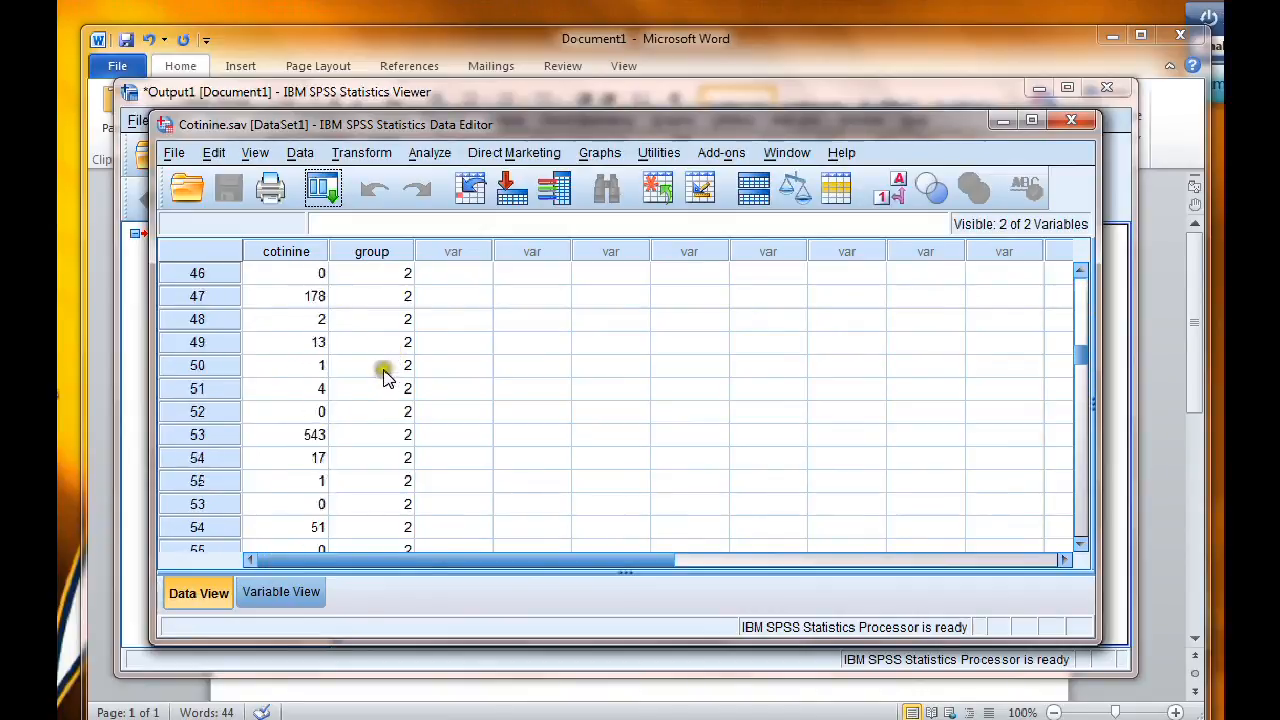
pyautogui.scroll(-2, 390, 380)
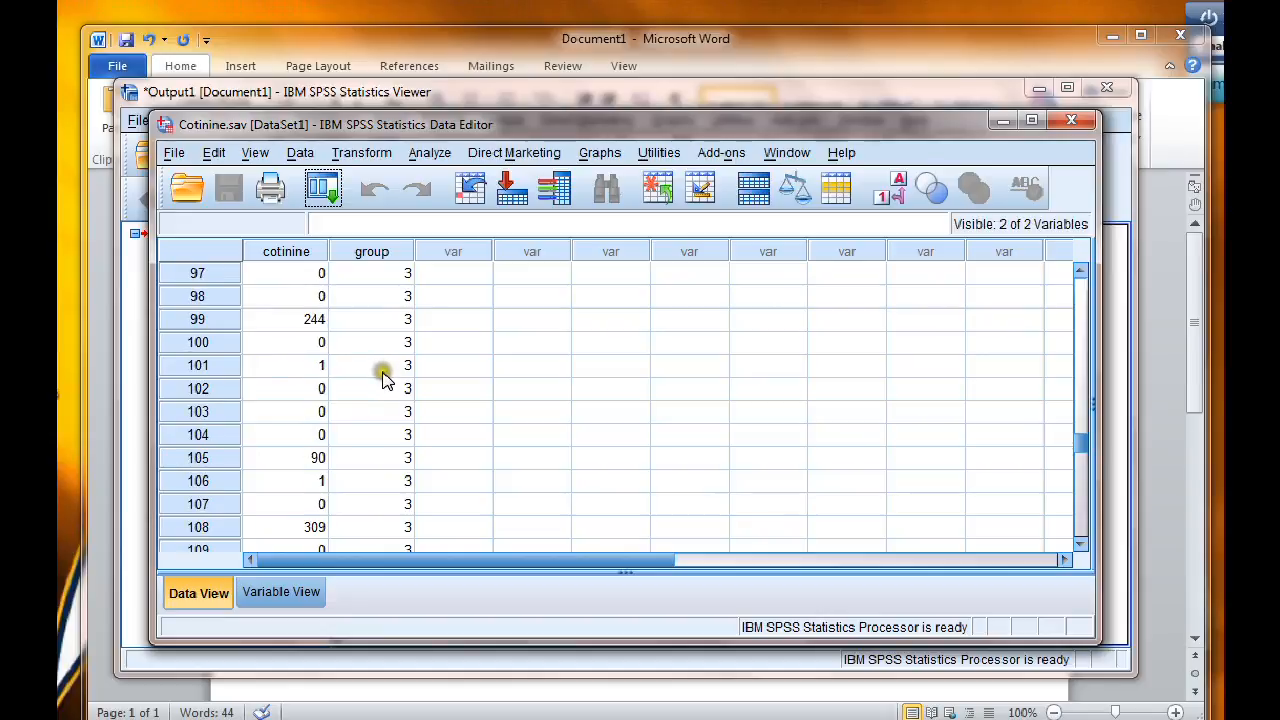
# Step: Inspect the value labels defined for the group variable and close them without changes
pyautogui.click(278, 592)
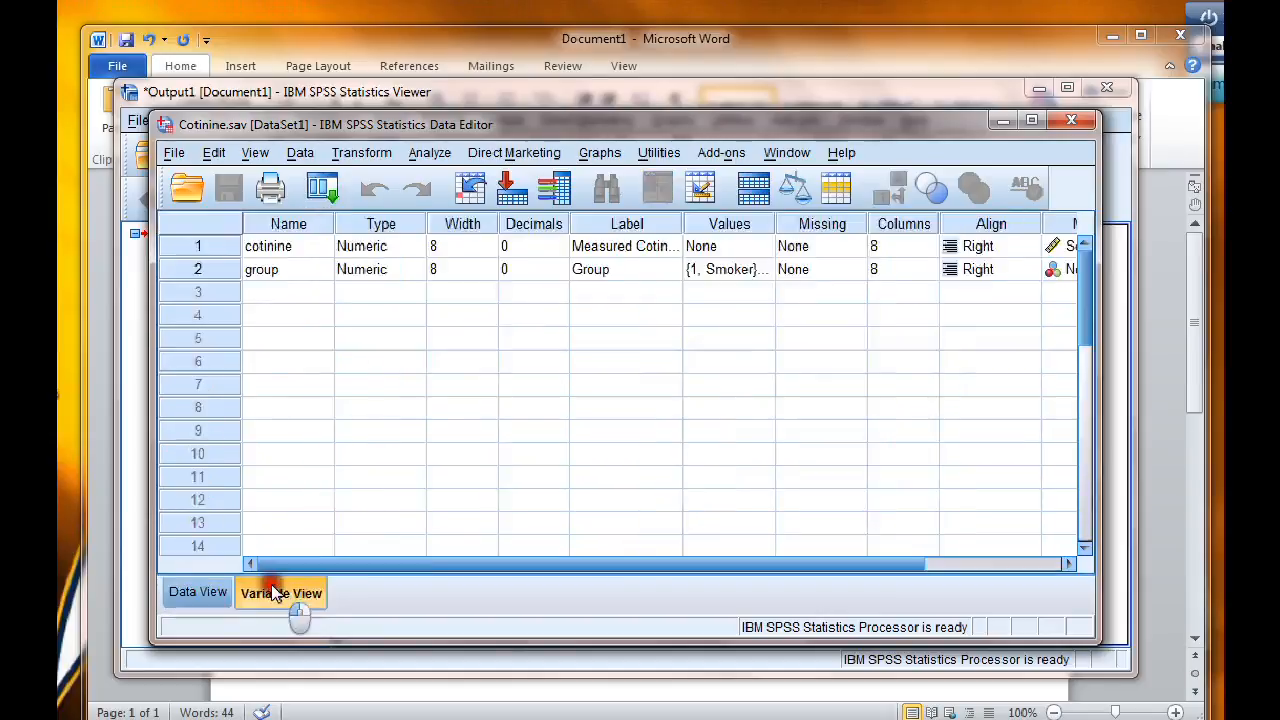
pyautogui.click(735, 272)
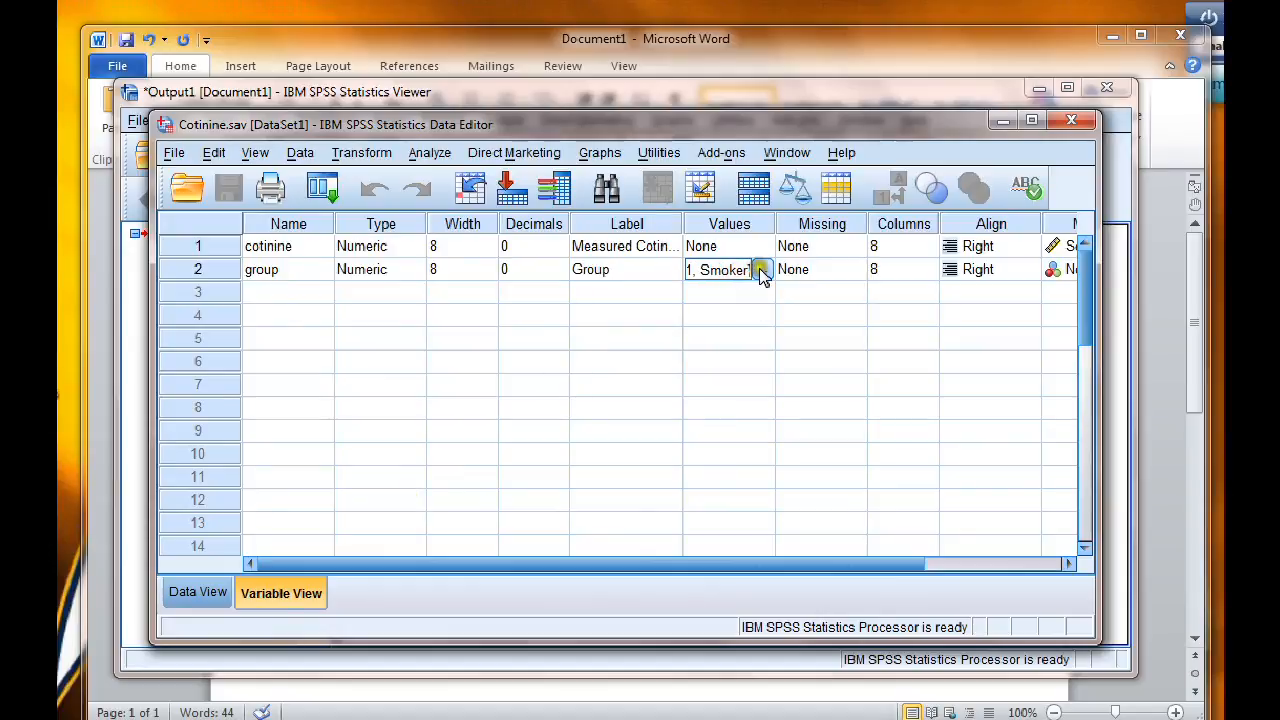
pyautogui.click(761, 269)
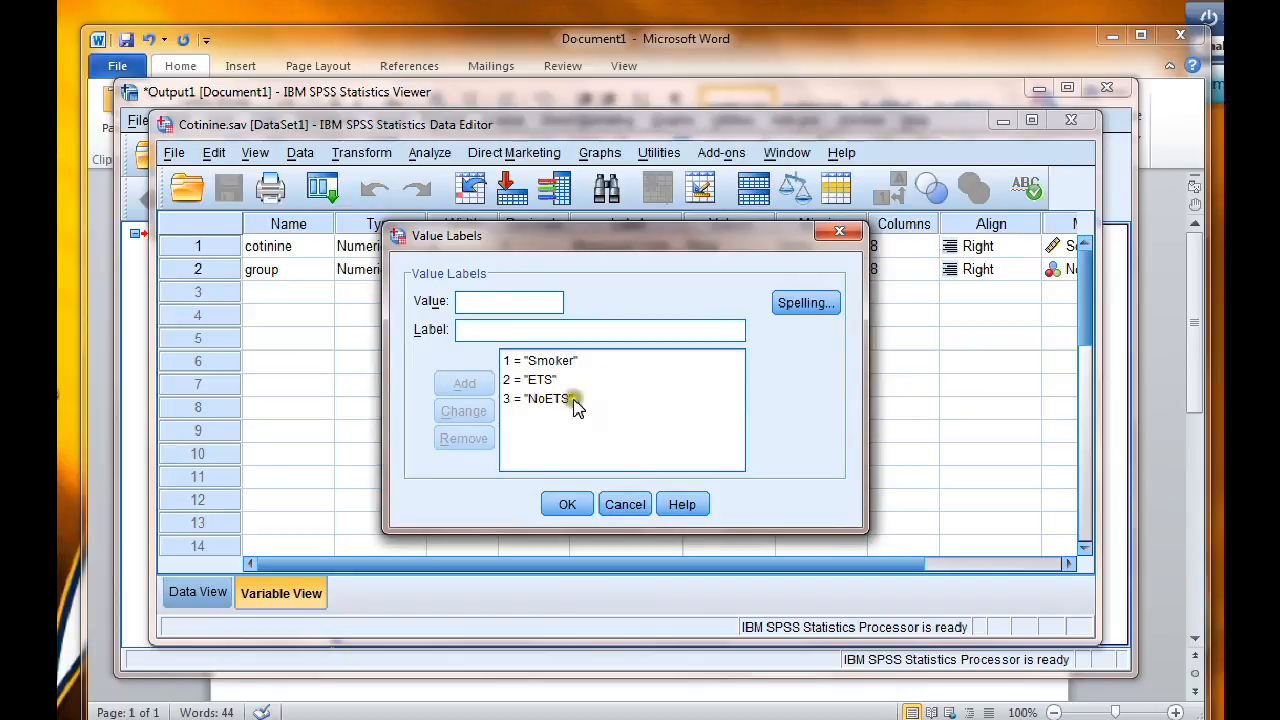
pyautogui.click(627, 510)
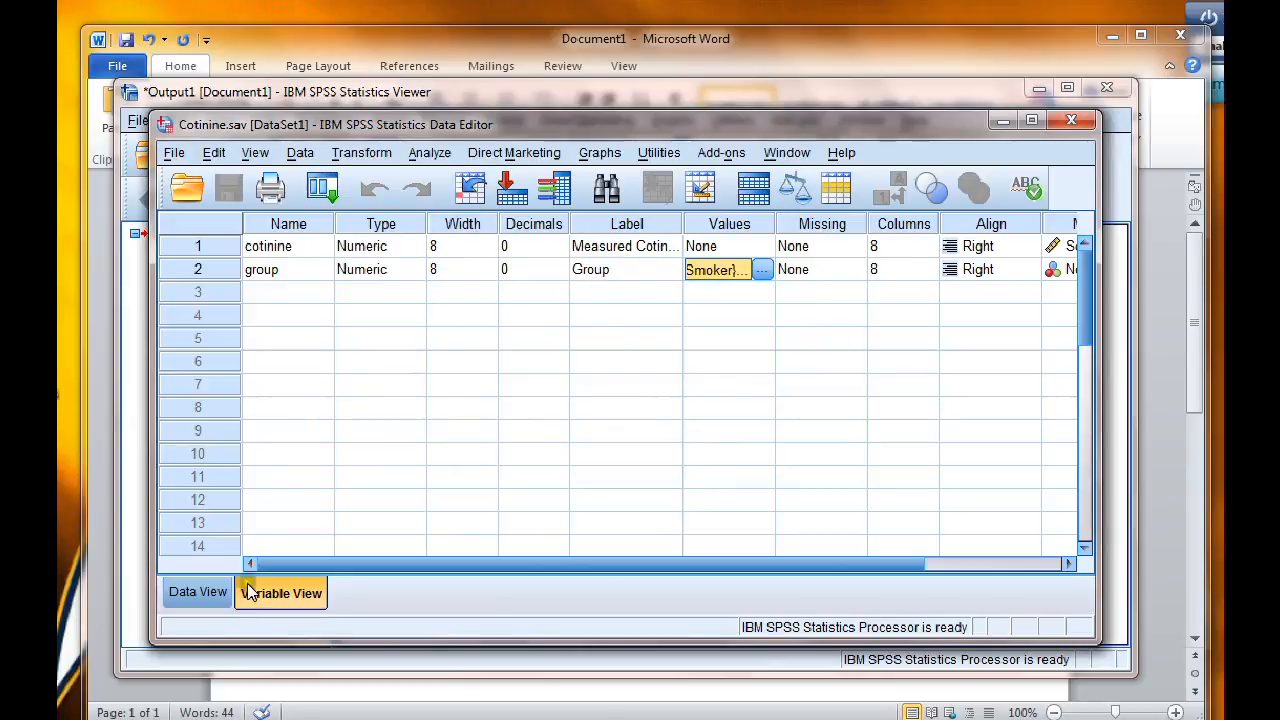
# Step: Return to the data rows and check where the records end and where group 2 changes to group 3
pyautogui.click(199, 592)
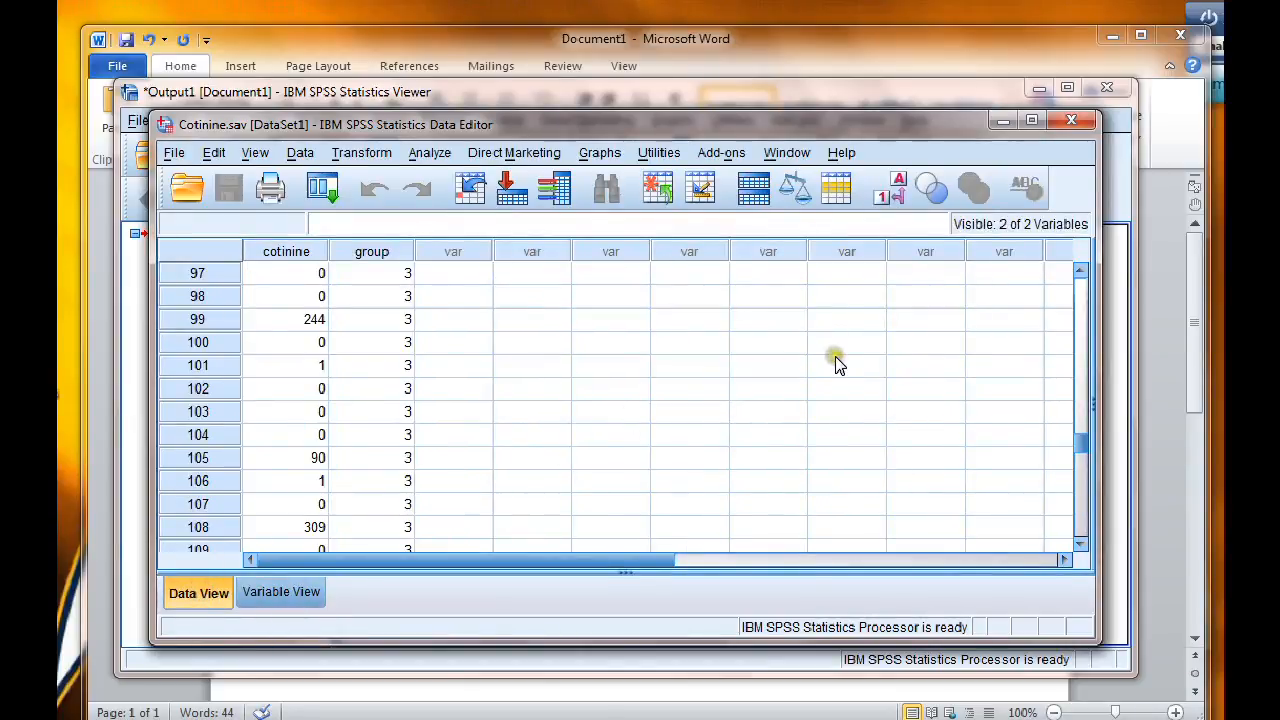
pyautogui.scroll(-6, 415, 463)
pyautogui.scroll(2, 440, 450)
pyautogui.scroll(-2, 455, 440)
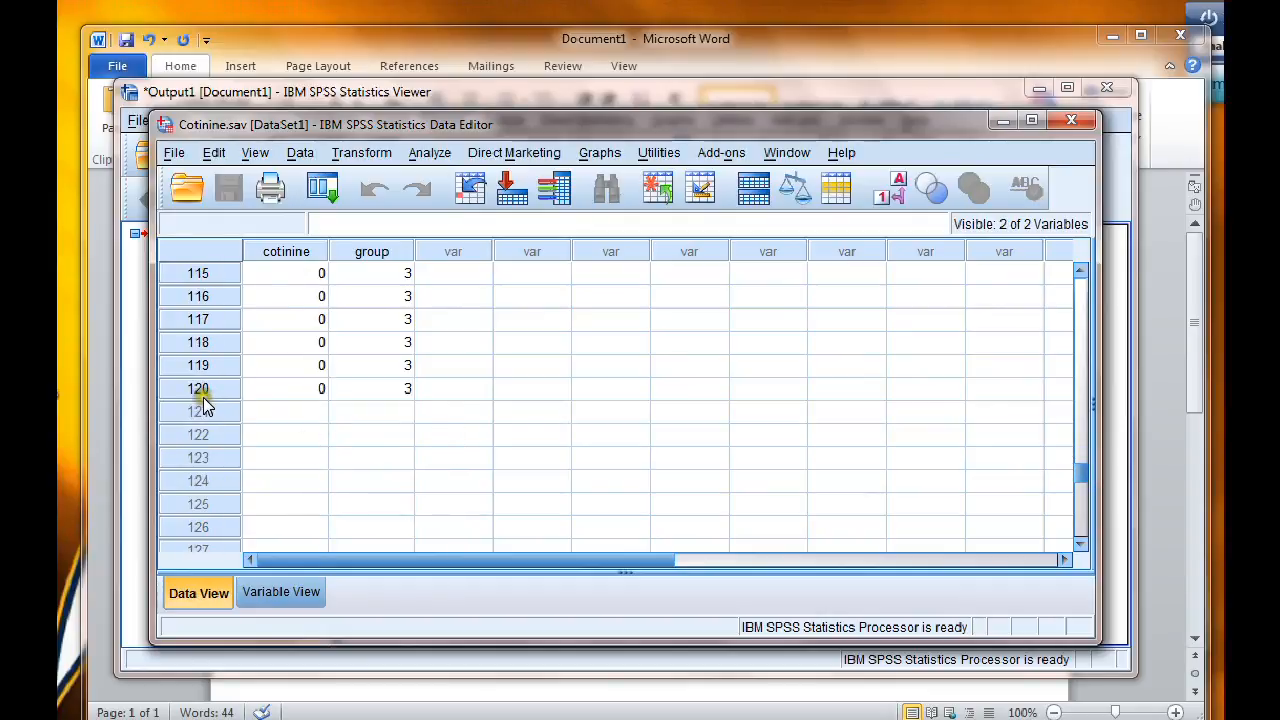
pyautogui.scroll(14, 425, 395)
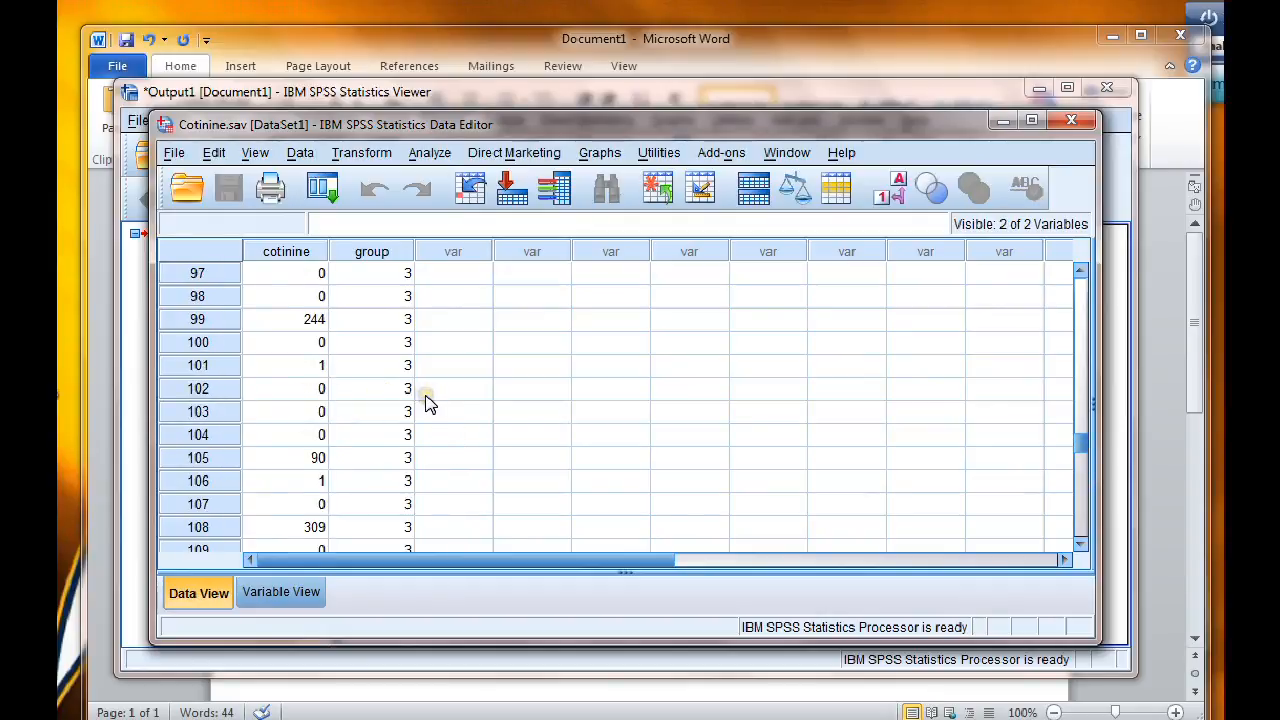
pyautogui.scroll(5, 425, 397)
pyautogui.scroll(-5, 423, 400)
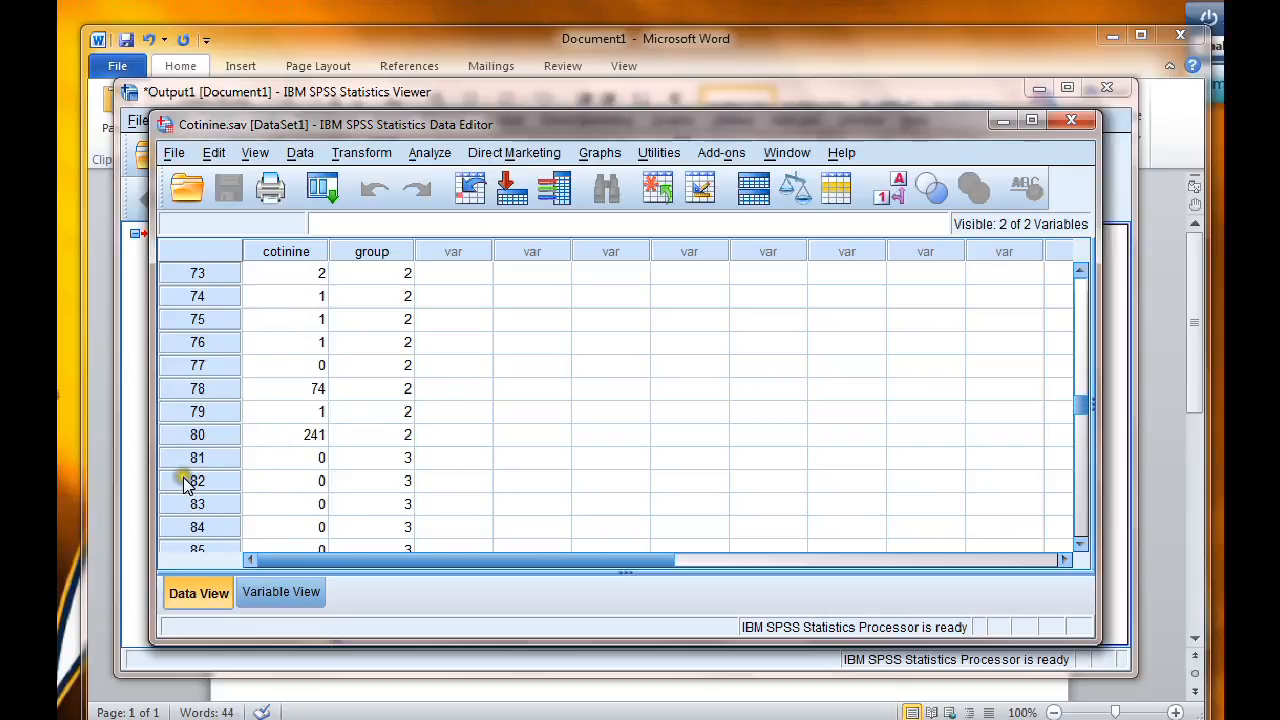
pyautogui.scroll(20, 578, 445)
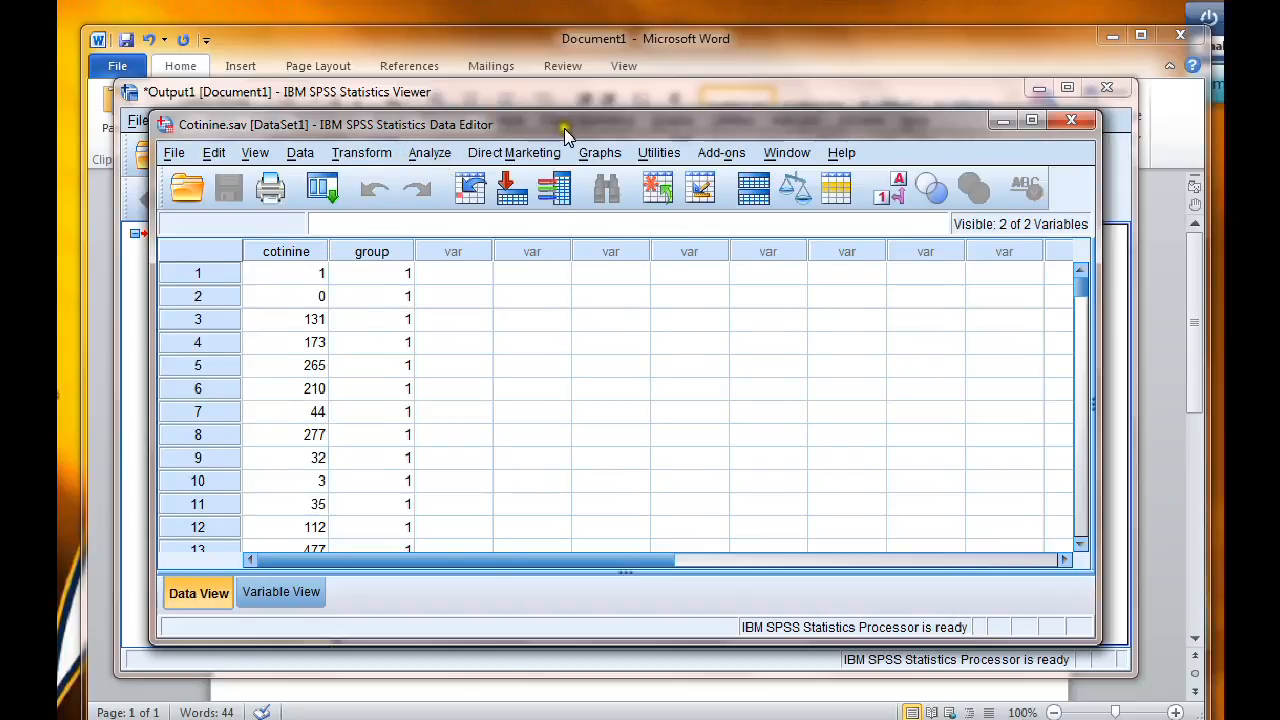
# Step: Set up a One-Way ANOVA with Measured Cotinine as the dependent variable and Group as the factor
pyautogui.moveTo(564, 128); pyautogui.dragTo(598, 130)
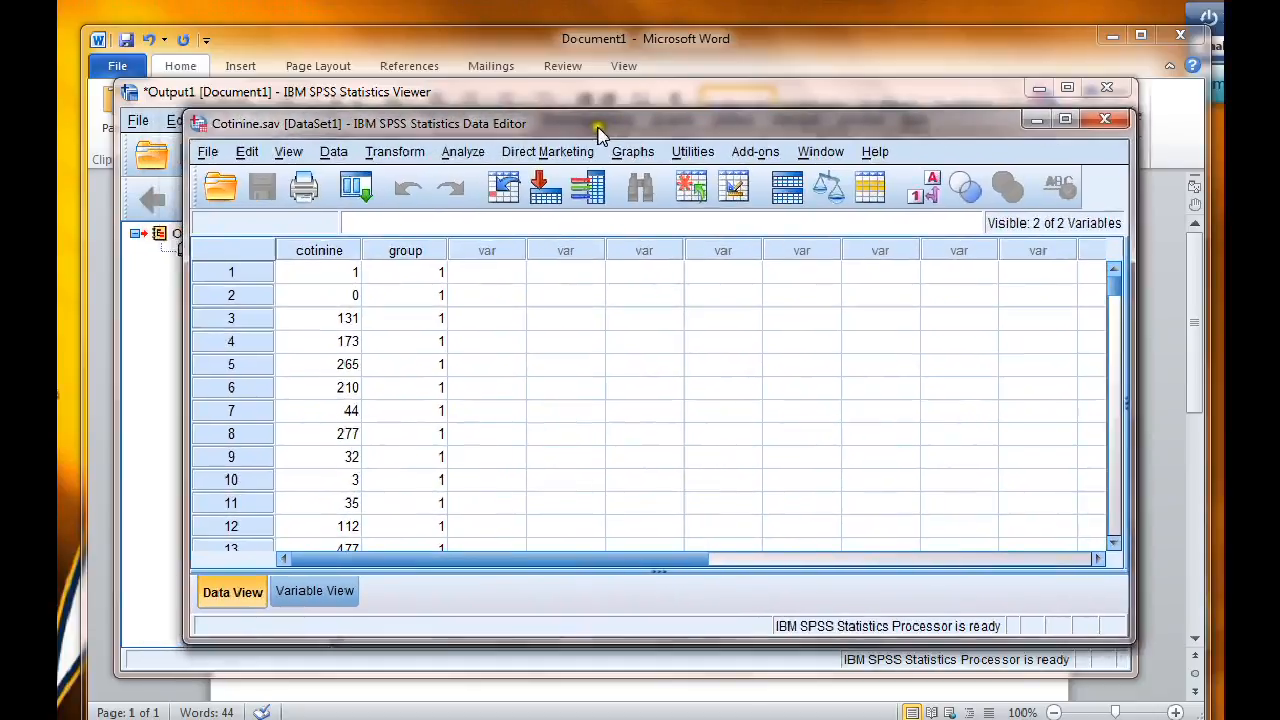
pyautogui.click(478, 157)
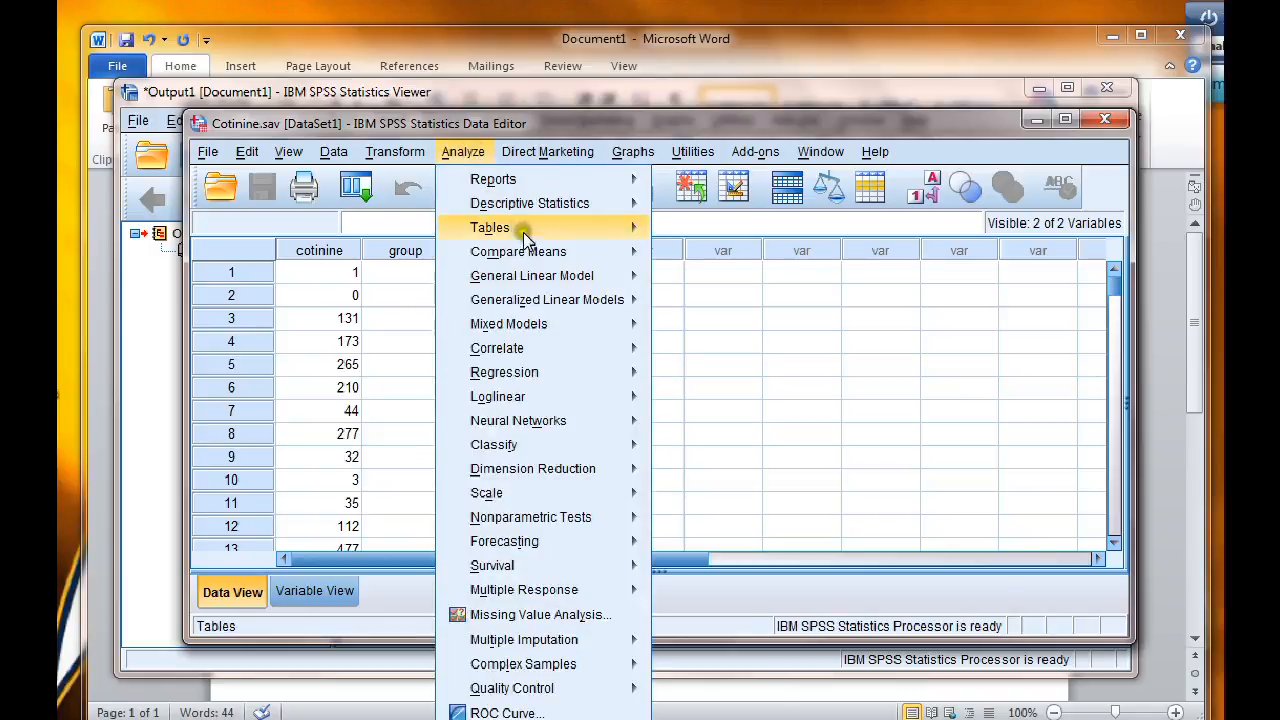
pyautogui.moveTo(540, 257)
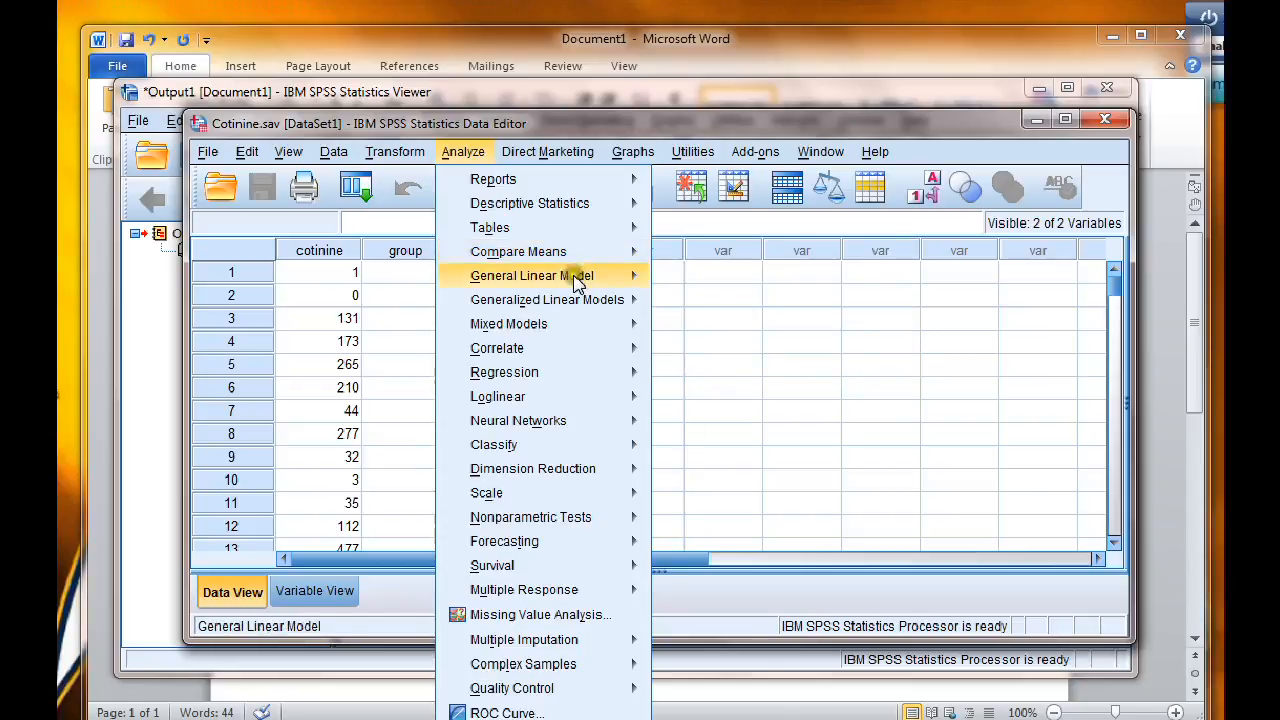
pyautogui.moveTo(577, 285)
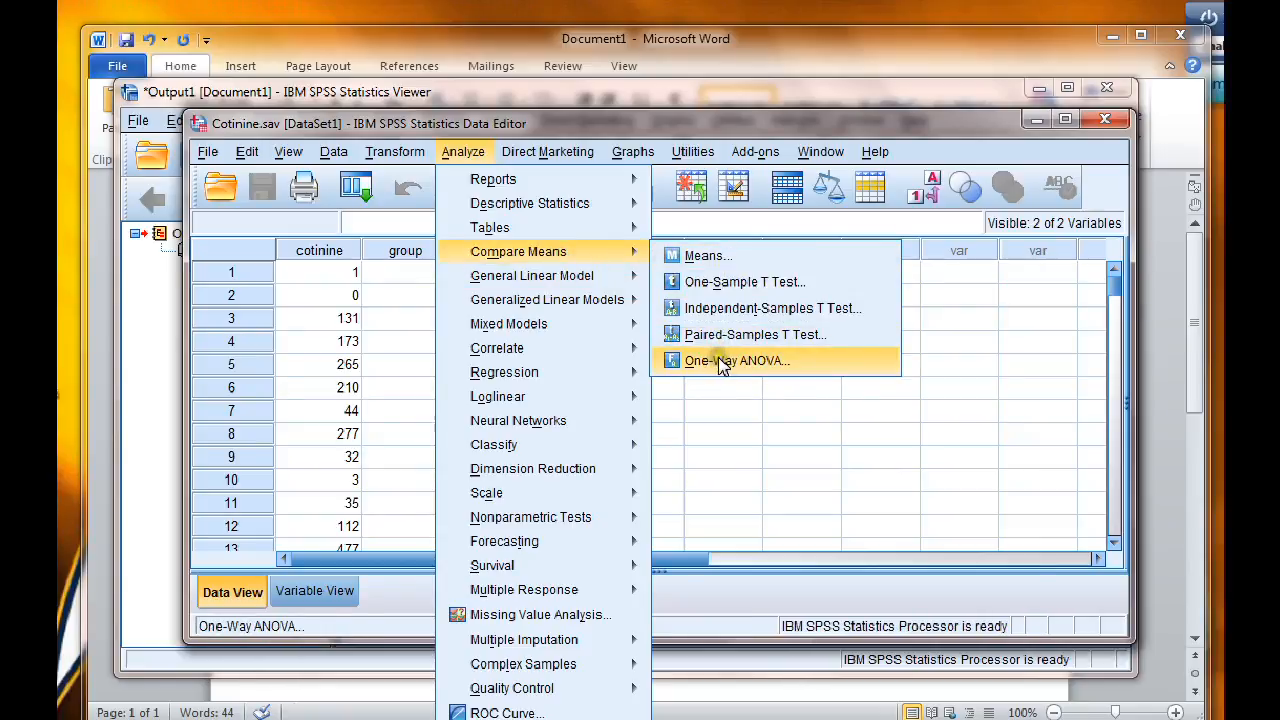
pyautogui.click(720, 362)
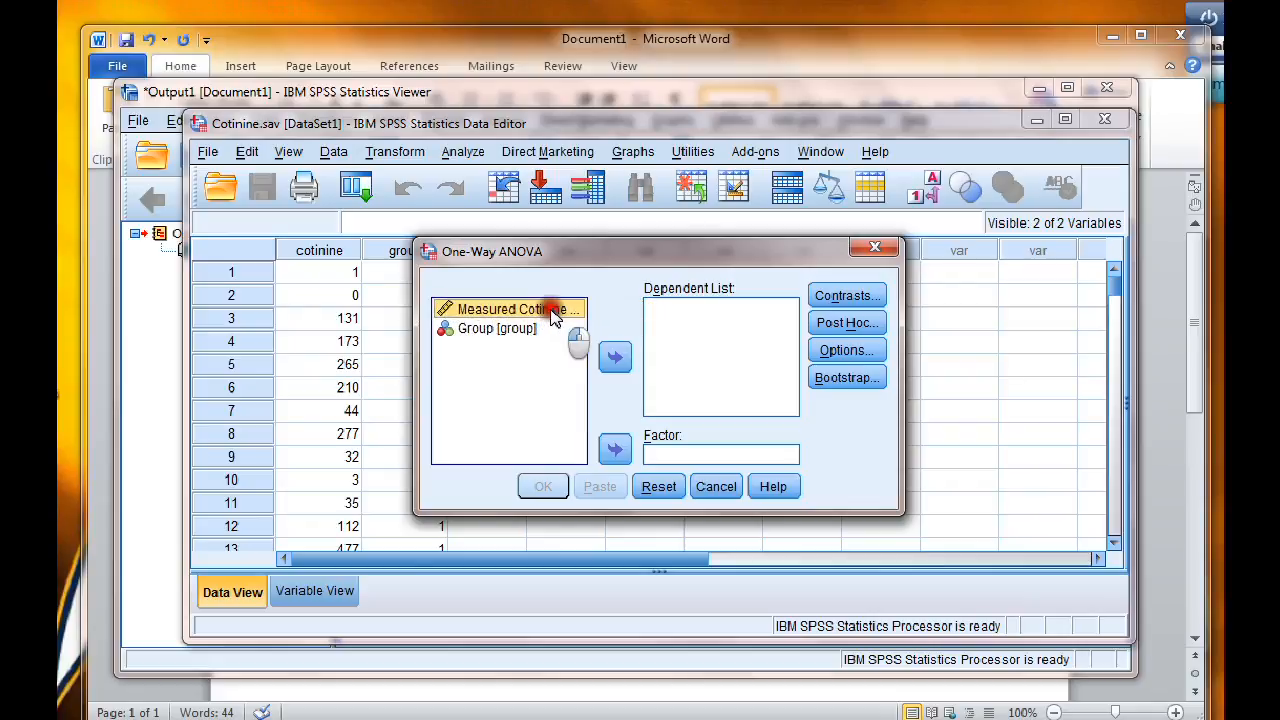
pyautogui.click(609, 360)
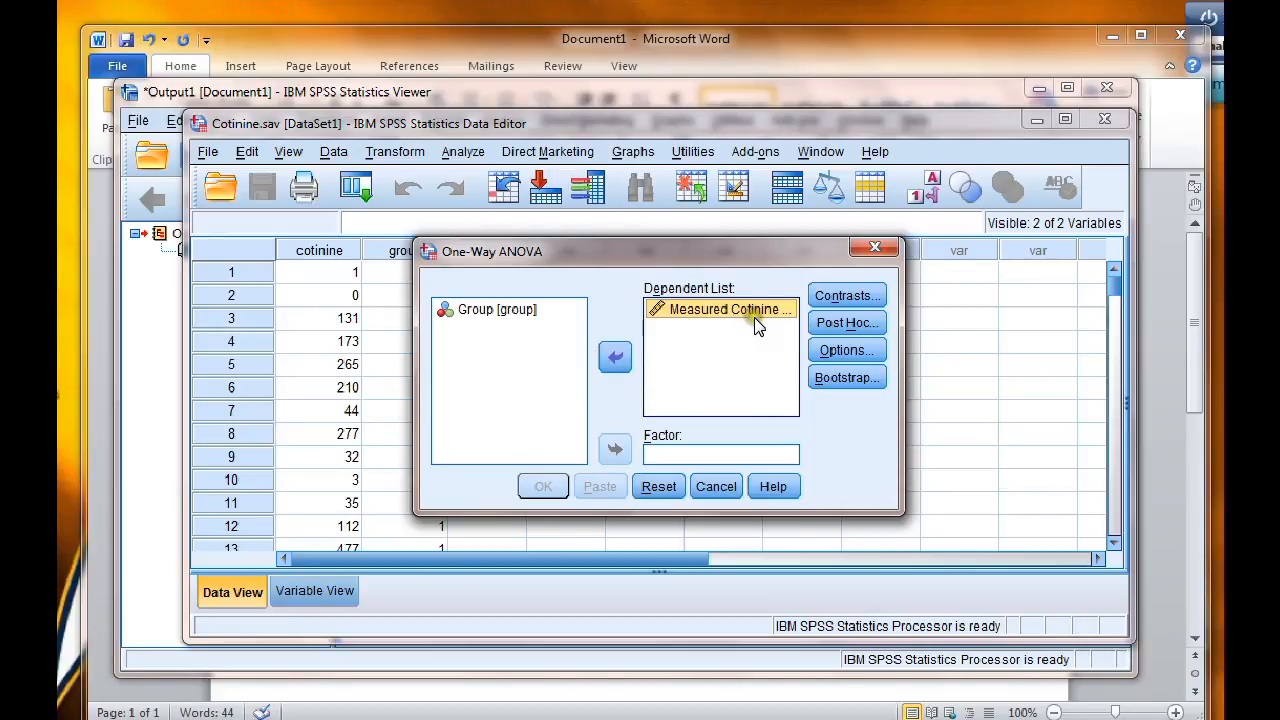
pyautogui.click(476, 316)
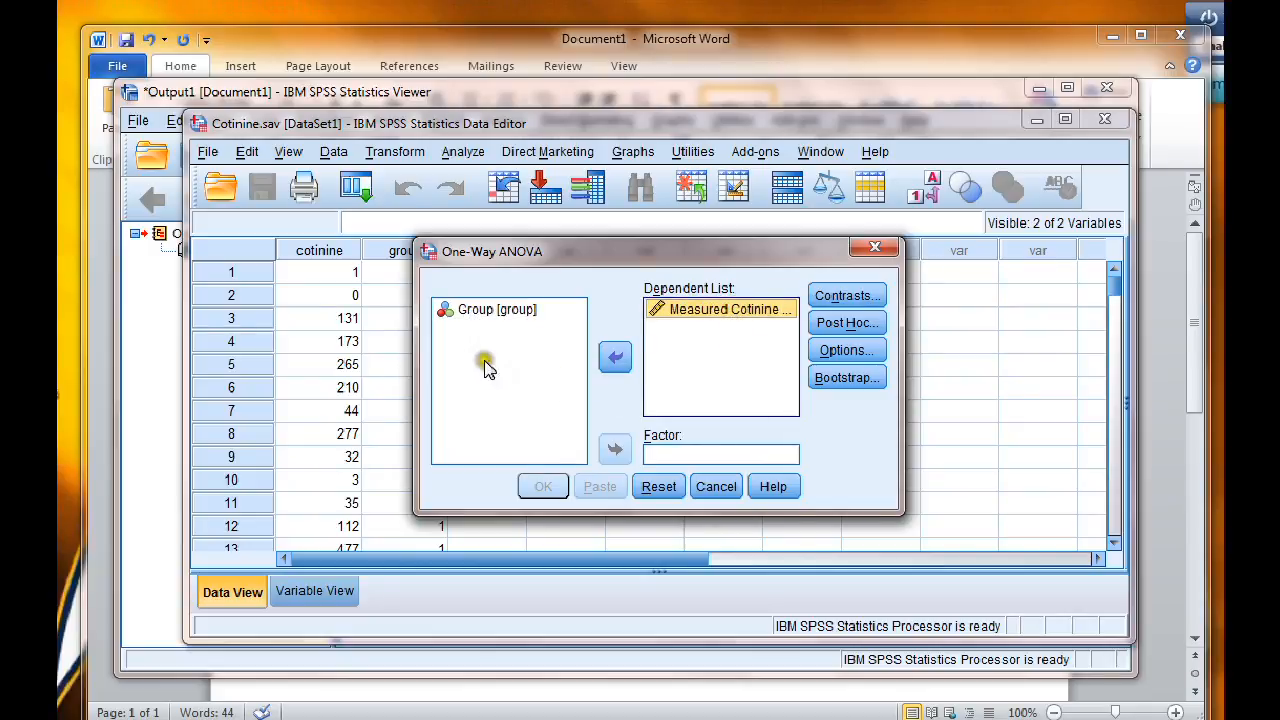
pyautogui.click(478, 314)
pyautogui.click(614, 452)
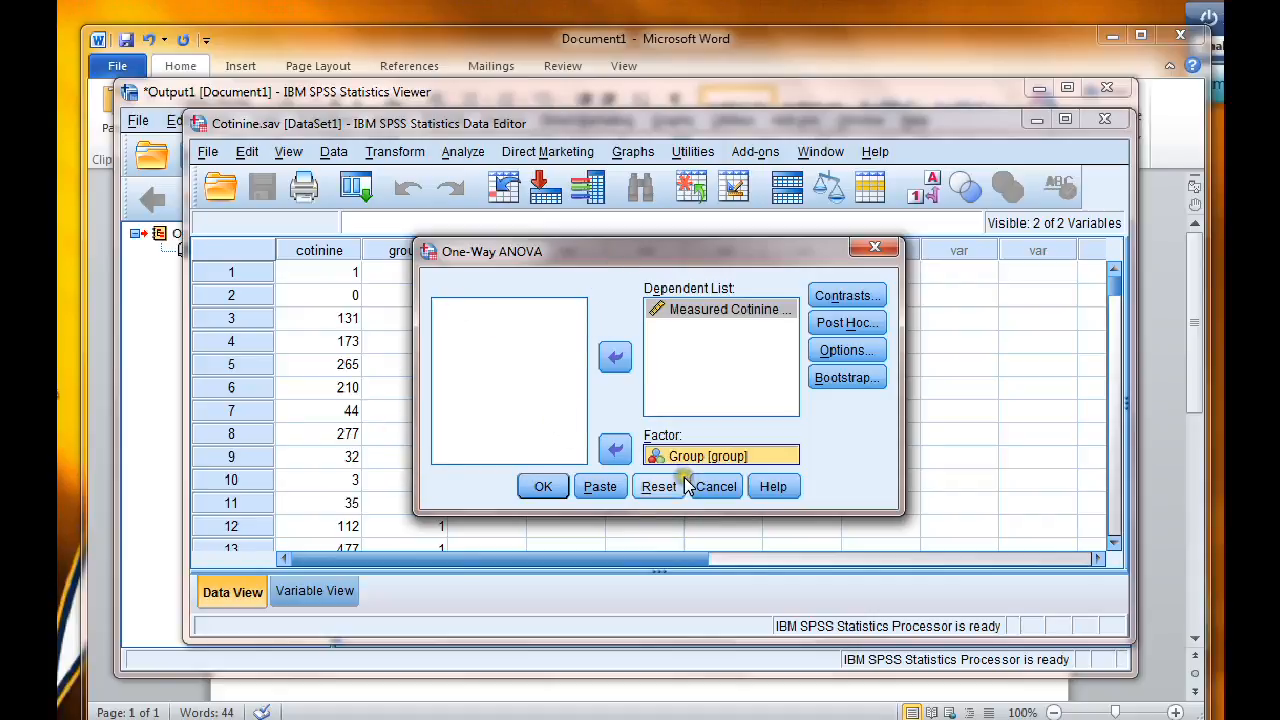
# Step: Include Descriptive statistics in the ANOVA options
pyautogui.click(838, 352)
pyautogui.click(556, 277)
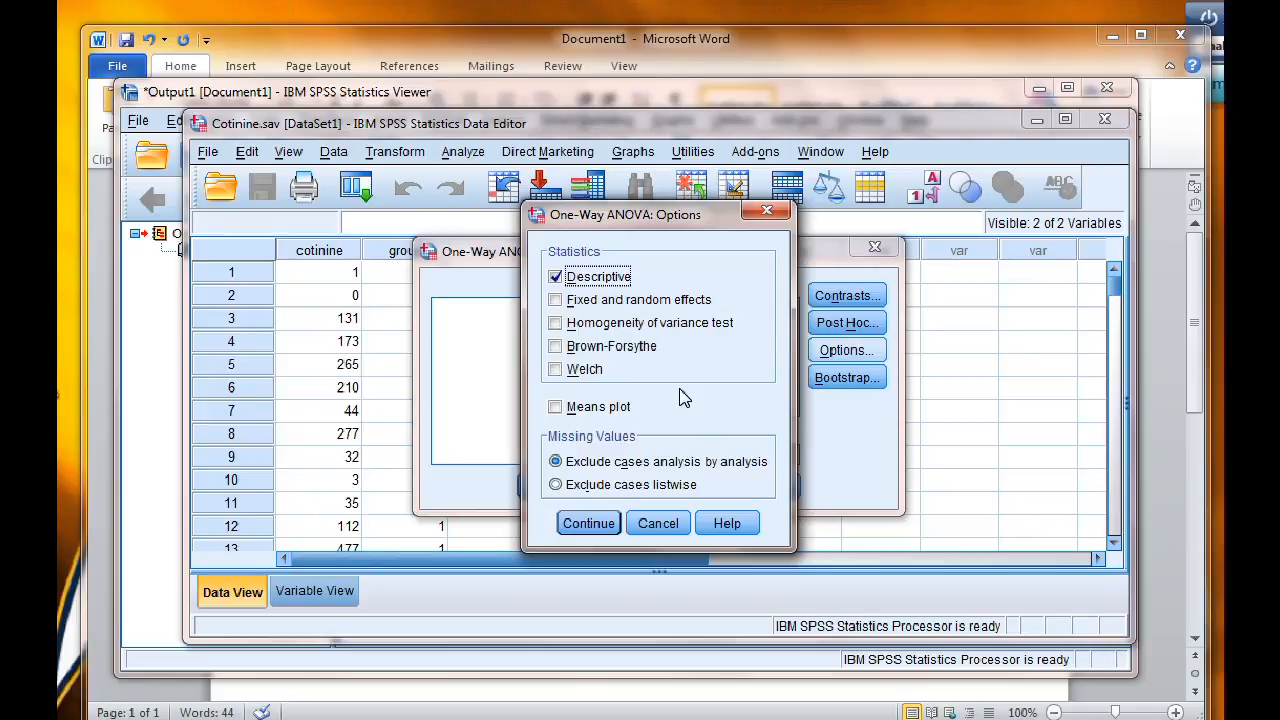
pyautogui.click(588, 524)
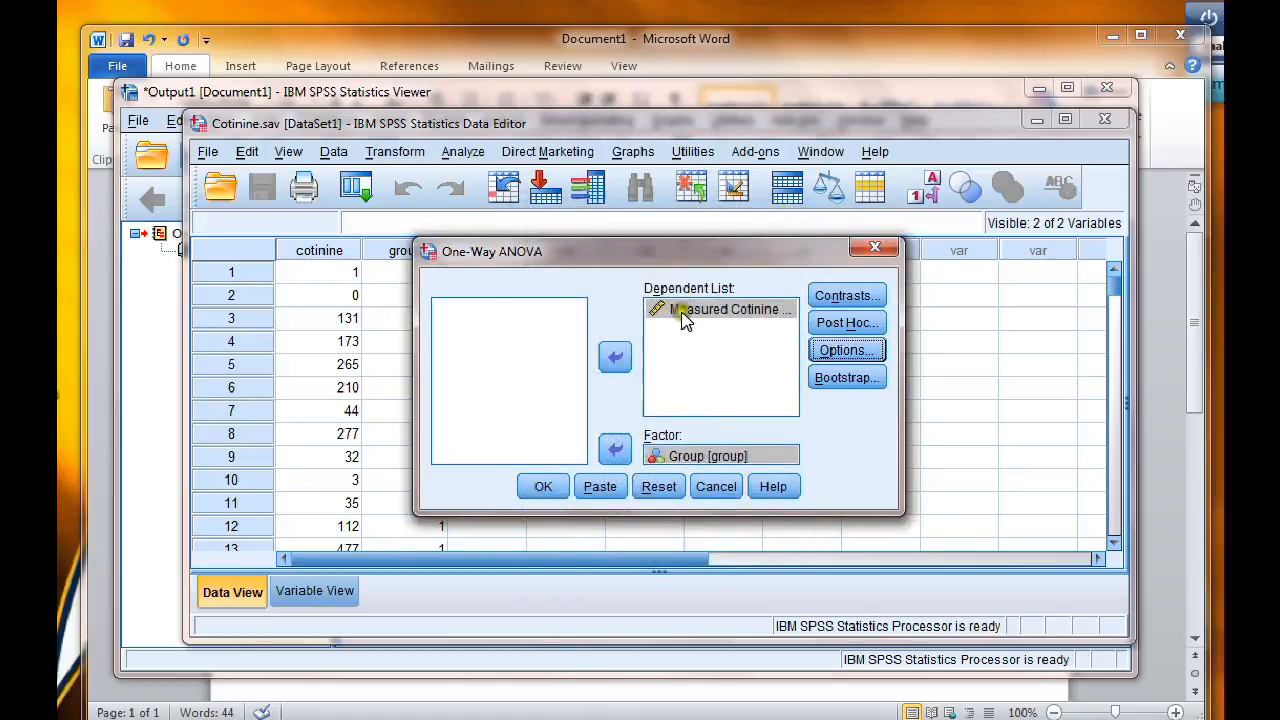
# Step: Add the Scheffe and Tukey post hoc tests at the 0.05 significance level and run the ANOVA
pyautogui.click(848, 325)
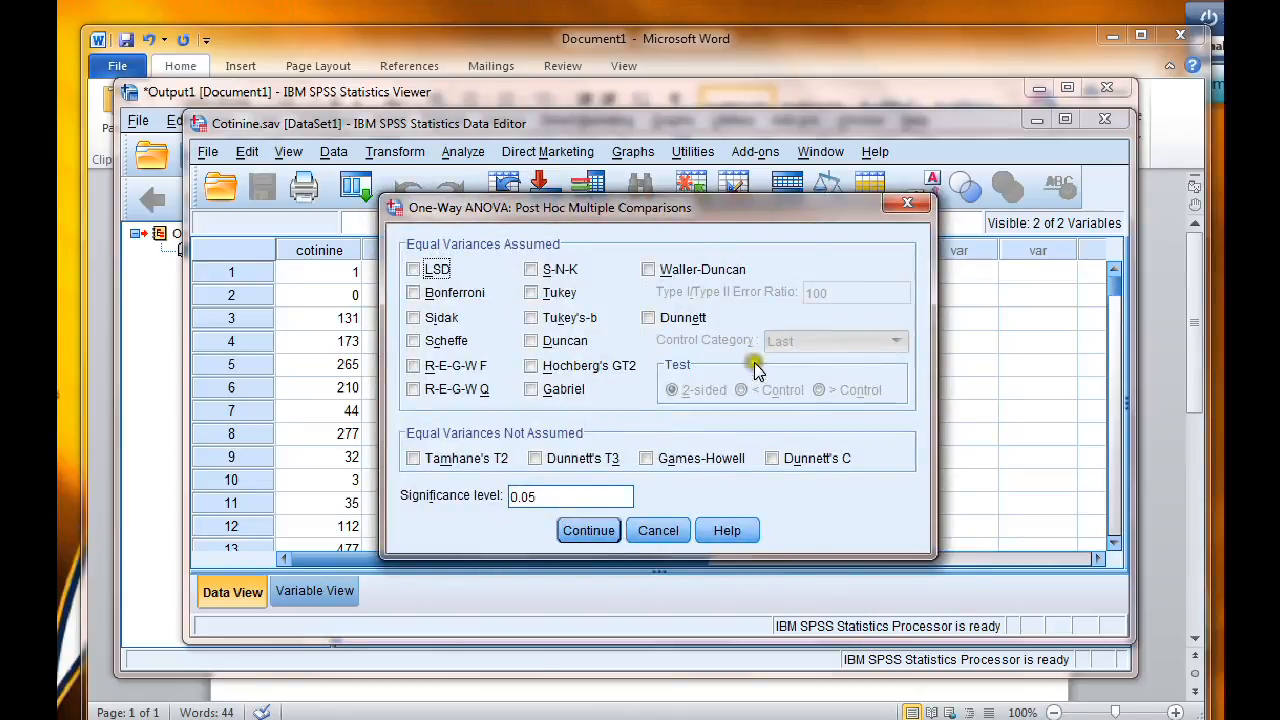
pyautogui.click(414, 340)
pyautogui.click(530, 293)
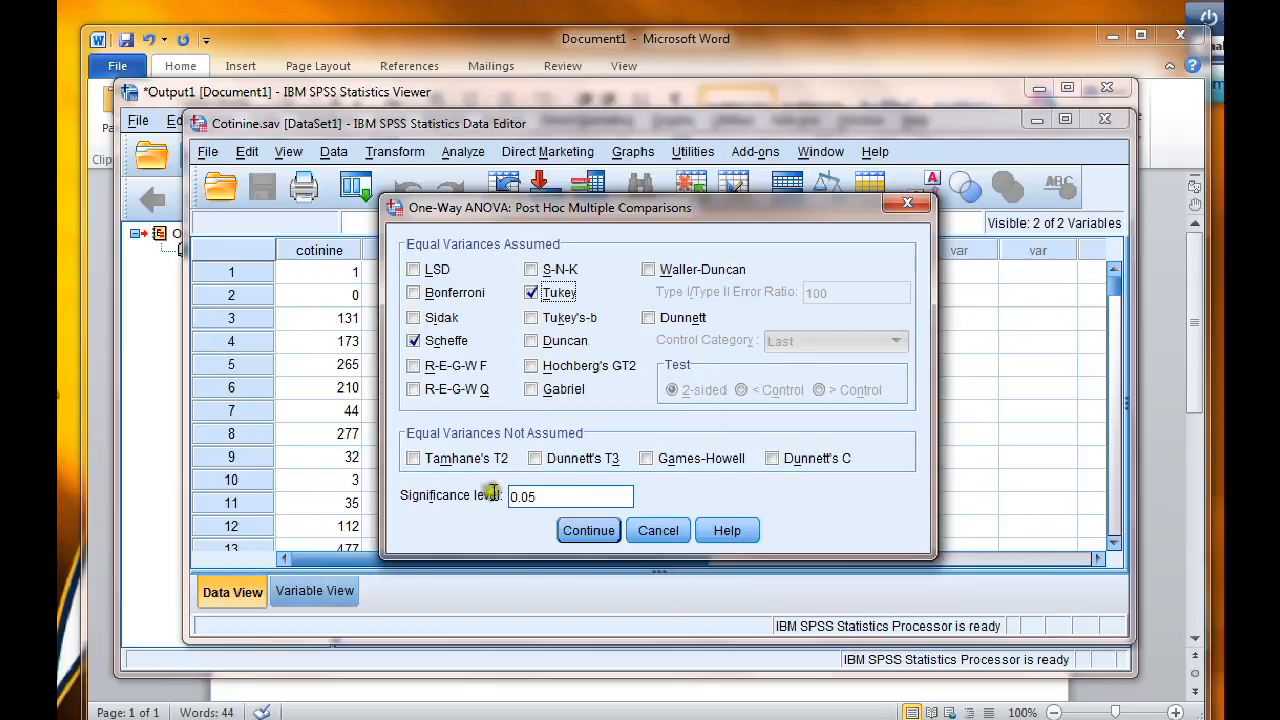
pyautogui.click(600, 531)
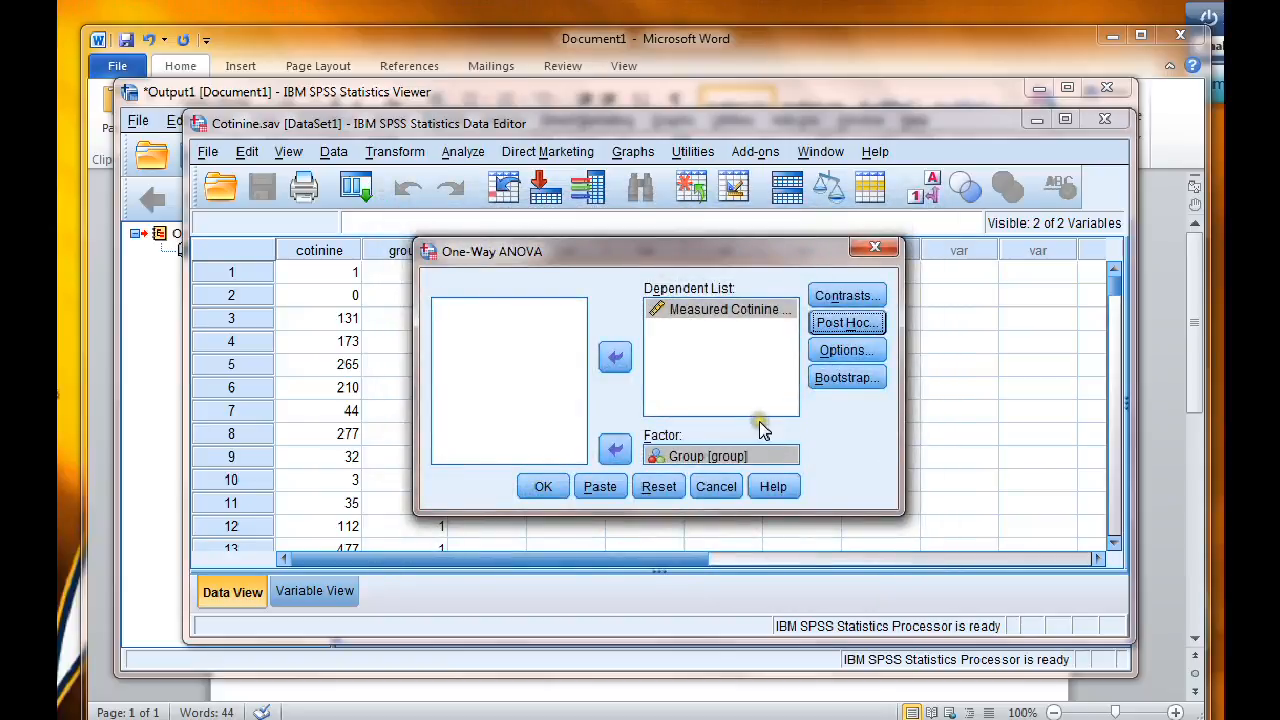
pyautogui.moveTo(739, 258); pyautogui.dragTo(728, 233)
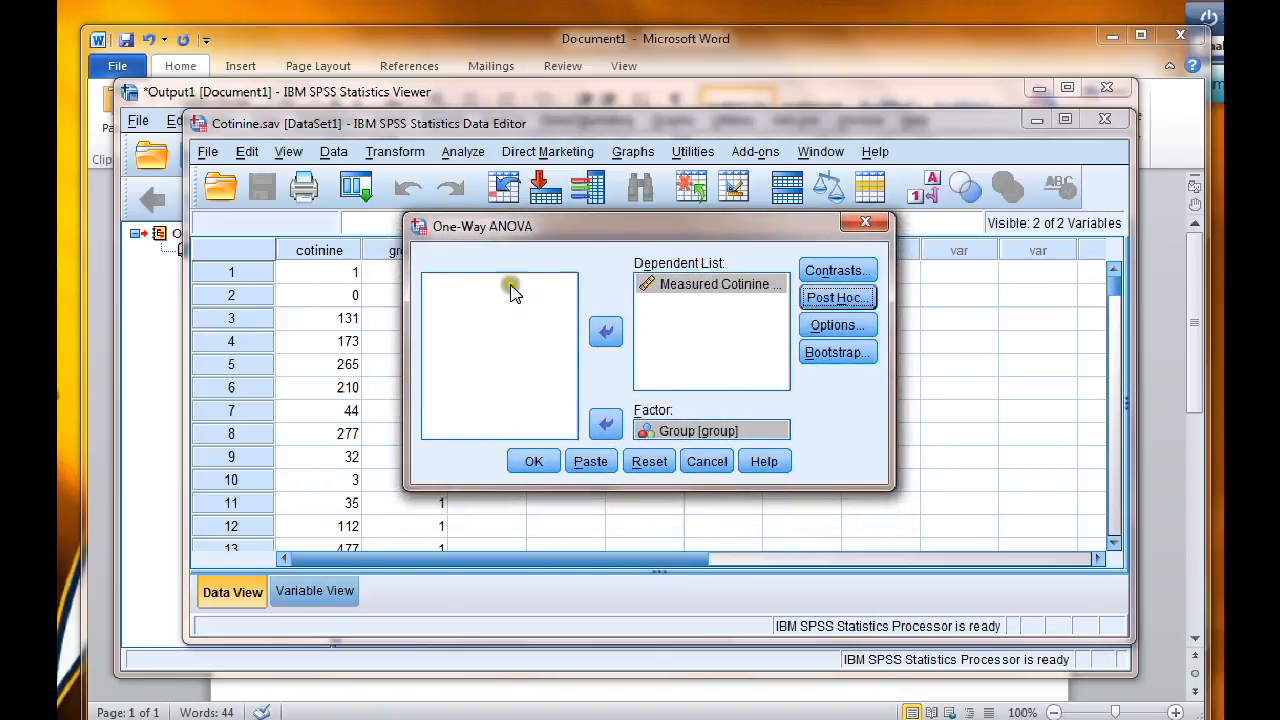
pyautogui.click(534, 462)
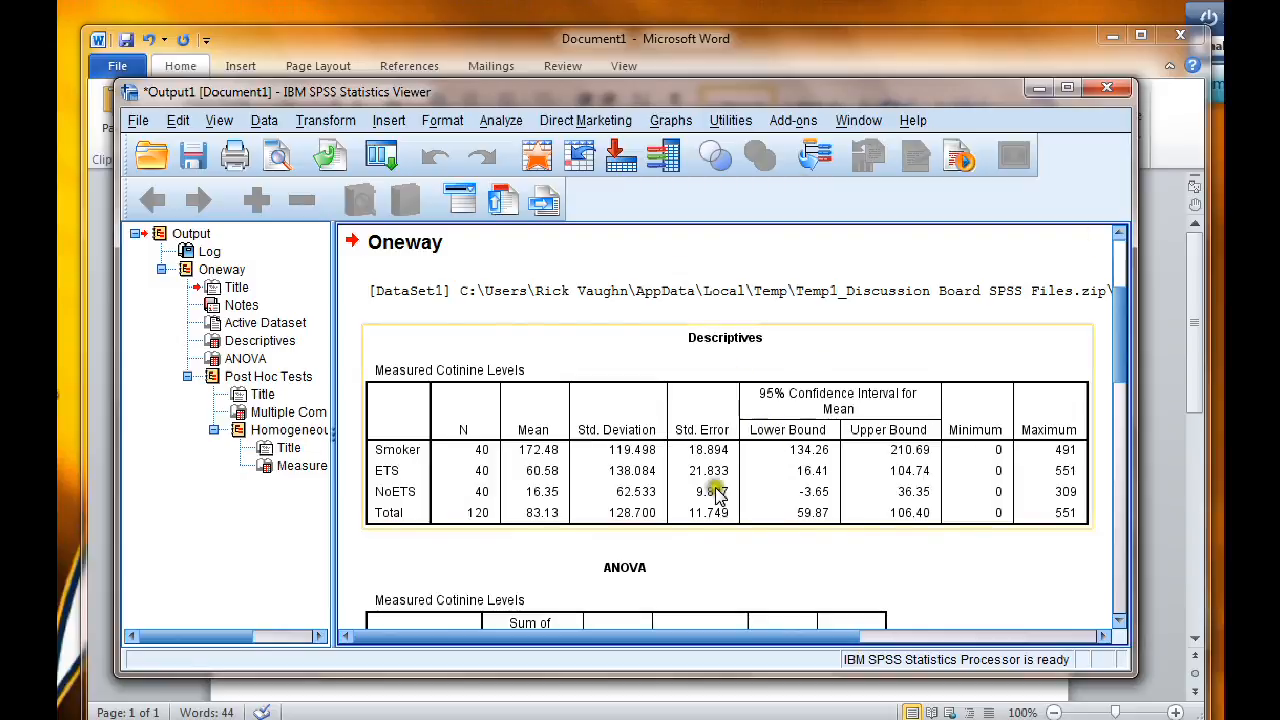
# Step: Enlarge the output window and examine the Descriptives and ANOVA tables for the cotinine levels
pyautogui.scroll(-2, 750, 503)
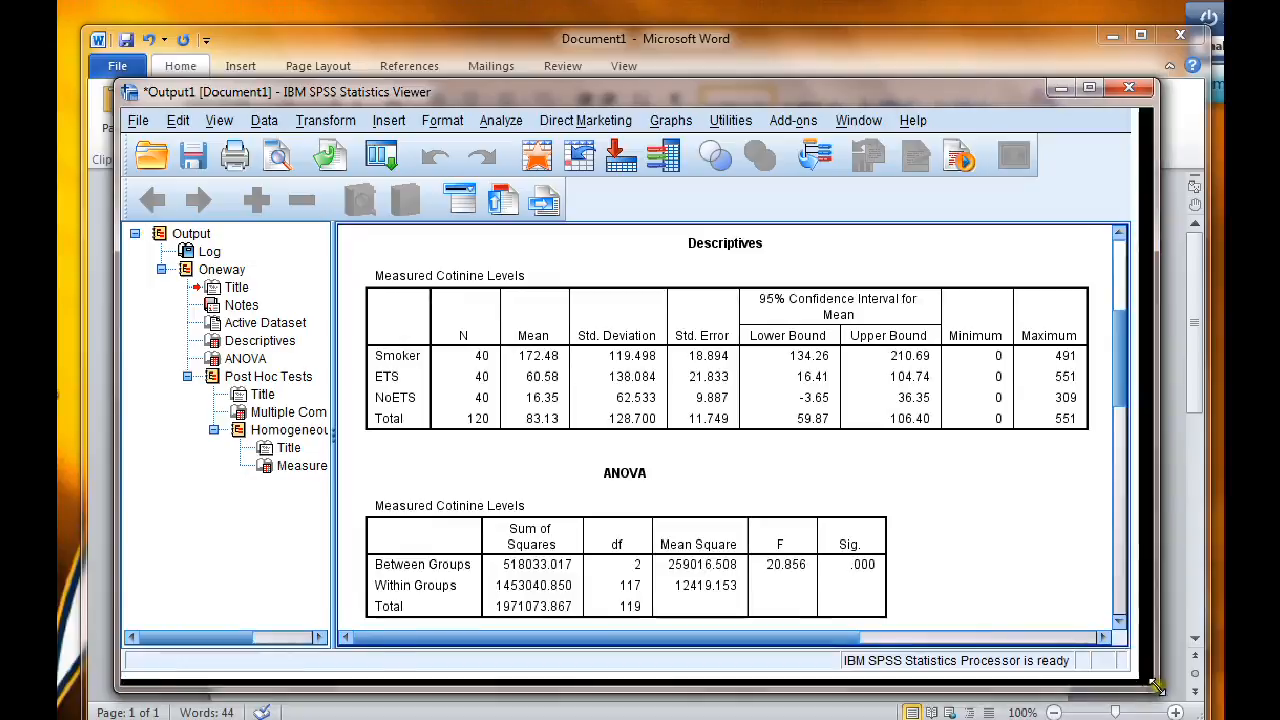
pyautogui.moveTo(1134, 672); pyautogui.dragTo(1170, 706)
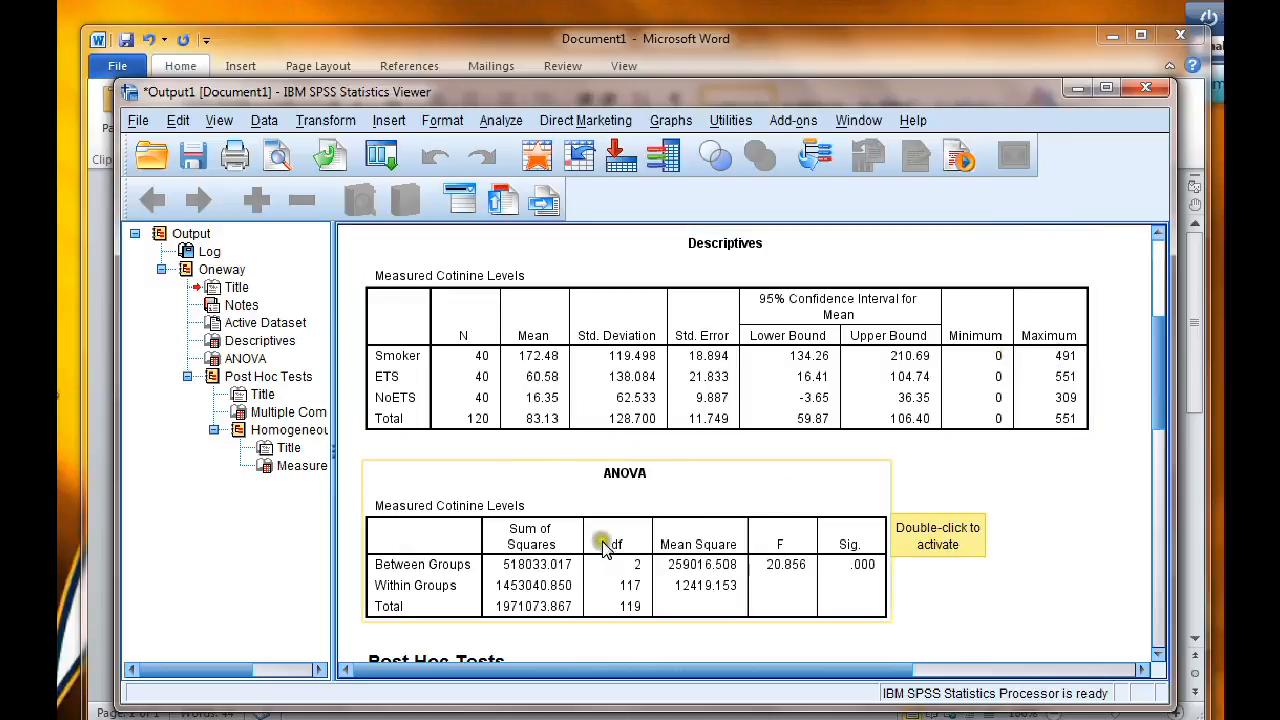
pyautogui.moveTo(1157, 400); pyautogui.dragTo(1157, 428)
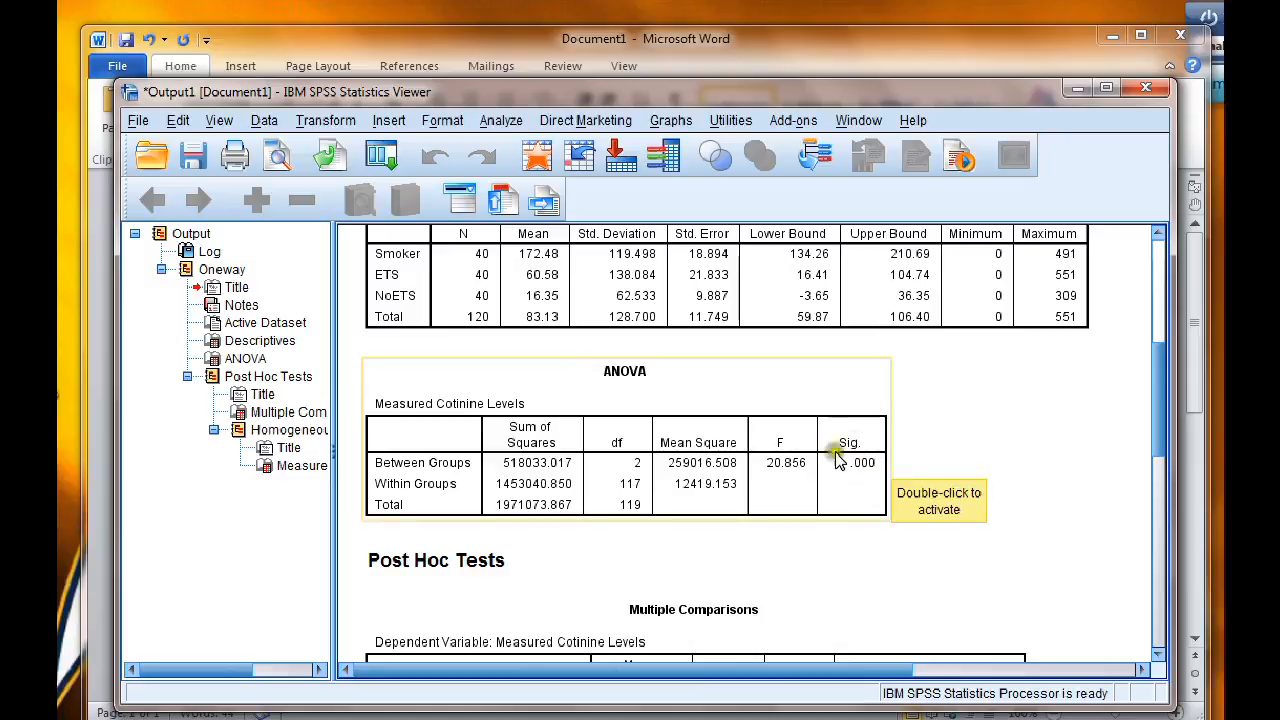
# Step: Switch to the Word document and begin a new line under the alpha value with "Since p(sig)=.000"
pyautogui.click(893, 47)
pyautogui.press('Return')
pyautogui.write('Since ')
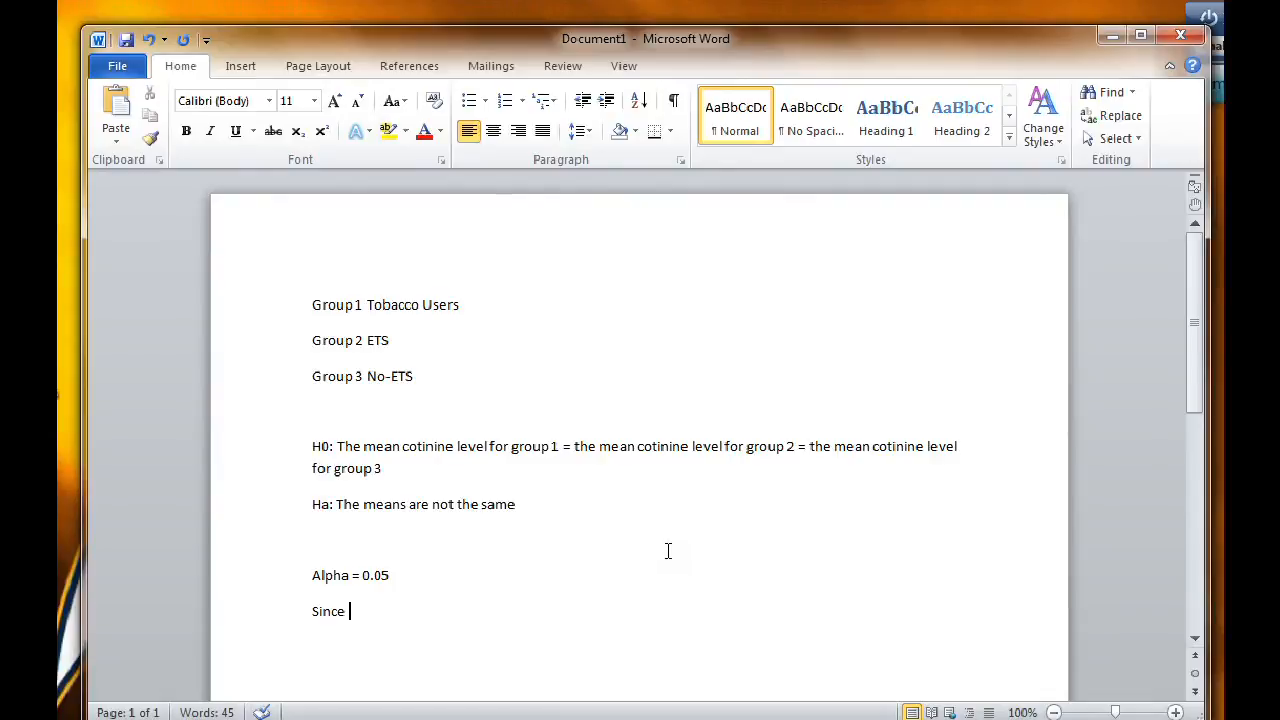
pyautogui.write('p=.000')
pyautogui.press('Left')
pyautogui.press('Left')
pyautogui.press('Left')
pyautogui.press('BackSpace')
pyautogui.write('(sig)')
pyautogui.press('Right')
pyautogui.press('Right')
# Step: Complete the p-value sentence with "< 0.05, we can reject the null hypothesis."
pyautogui.write('< 0.05, we c')
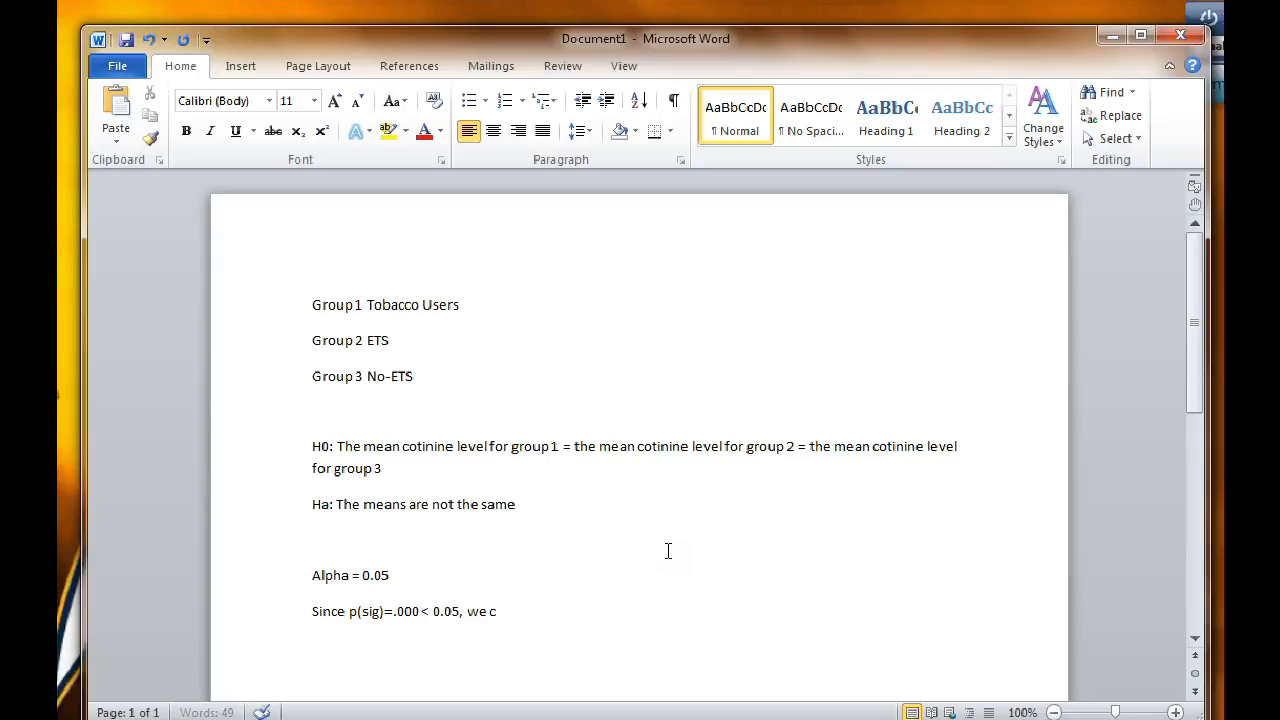
pyautogui.write('an reject the null hypo')
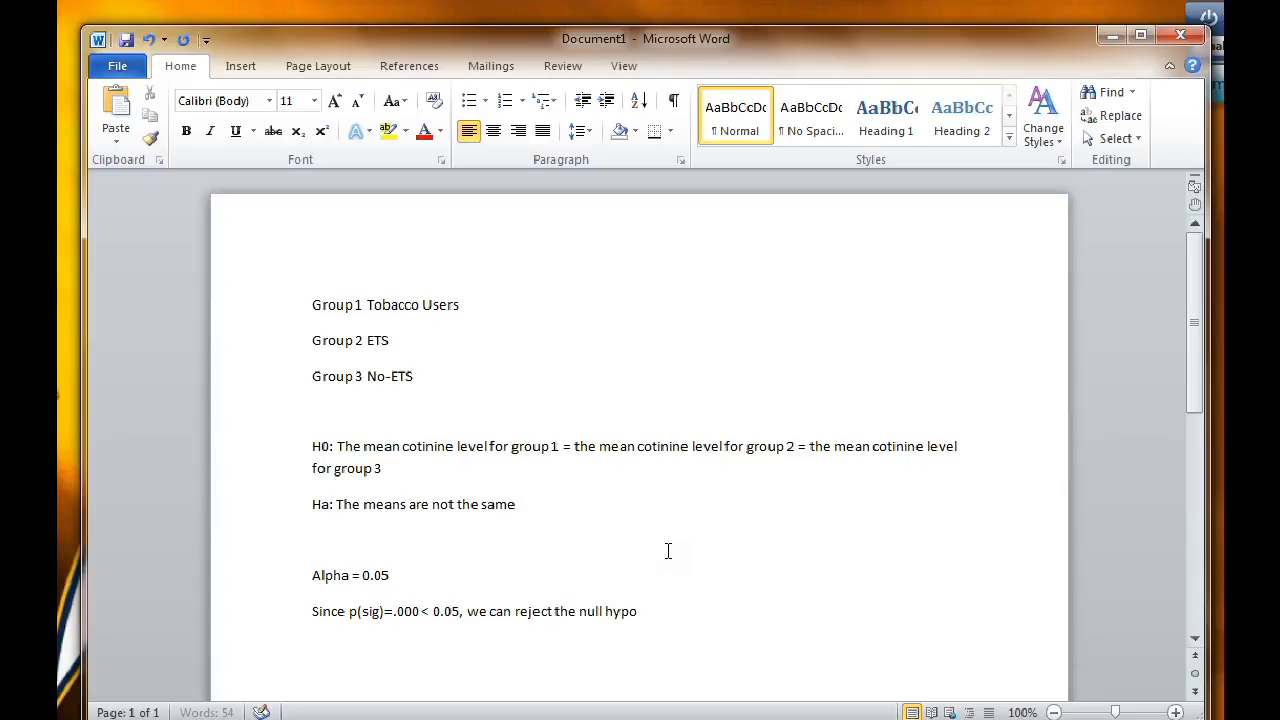
pyautogui.write('thesis.')
# Step: Check the ANOVA table's degrees of freedom in the SPSS output and switch to the Critical F-value Calculator in Firefox
pyautogui.moveTo(437, 668)
pyautogui.moveTo(486, 643)
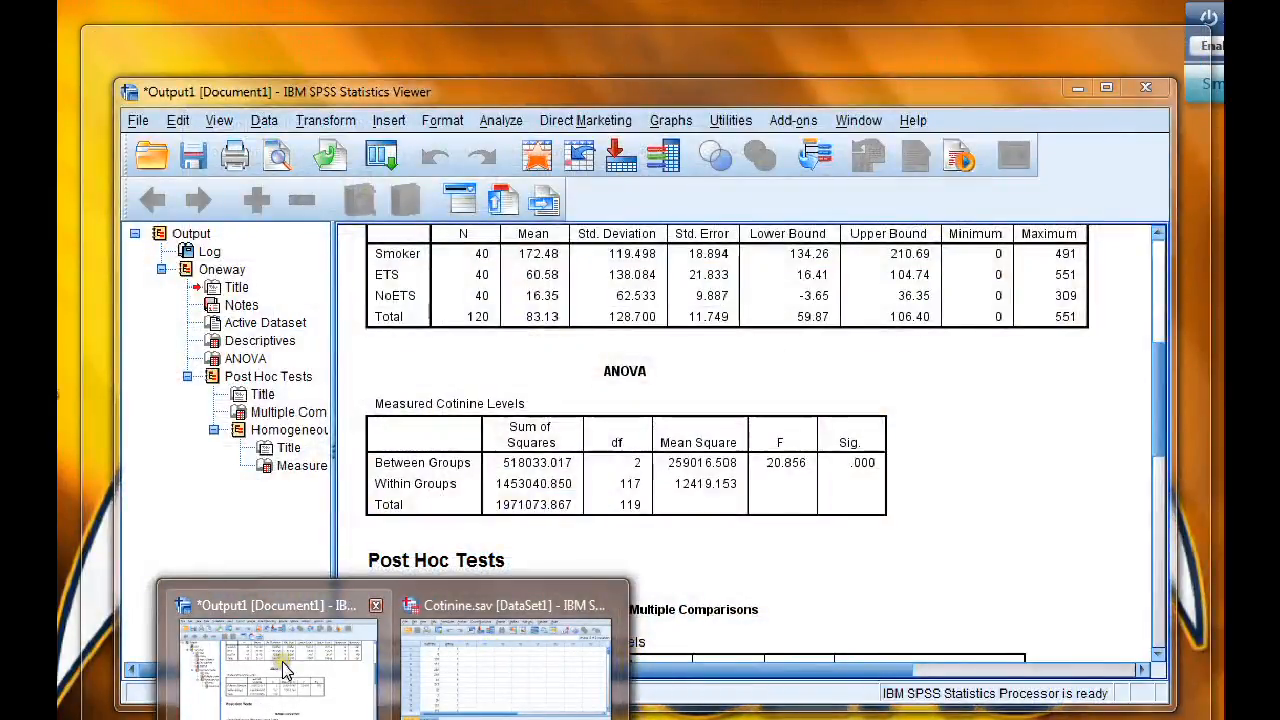
pyautogui.click(282, 662)
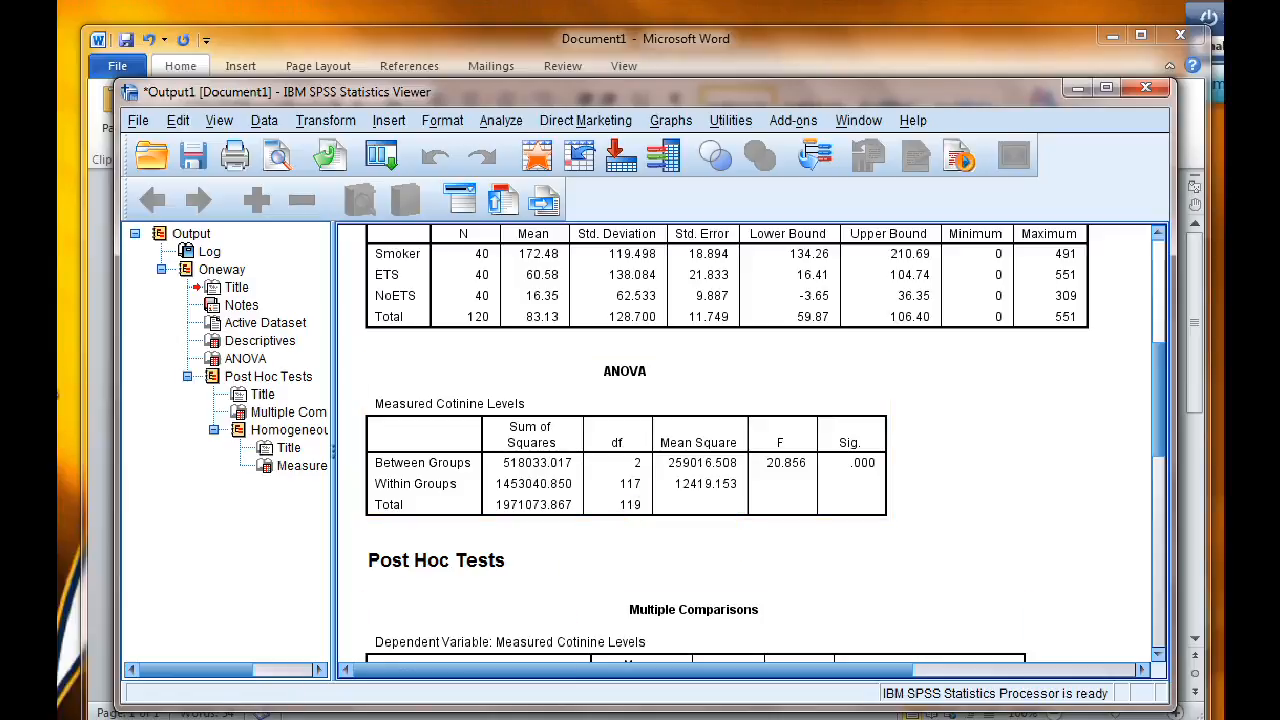
pyautogui.click(197, 718)
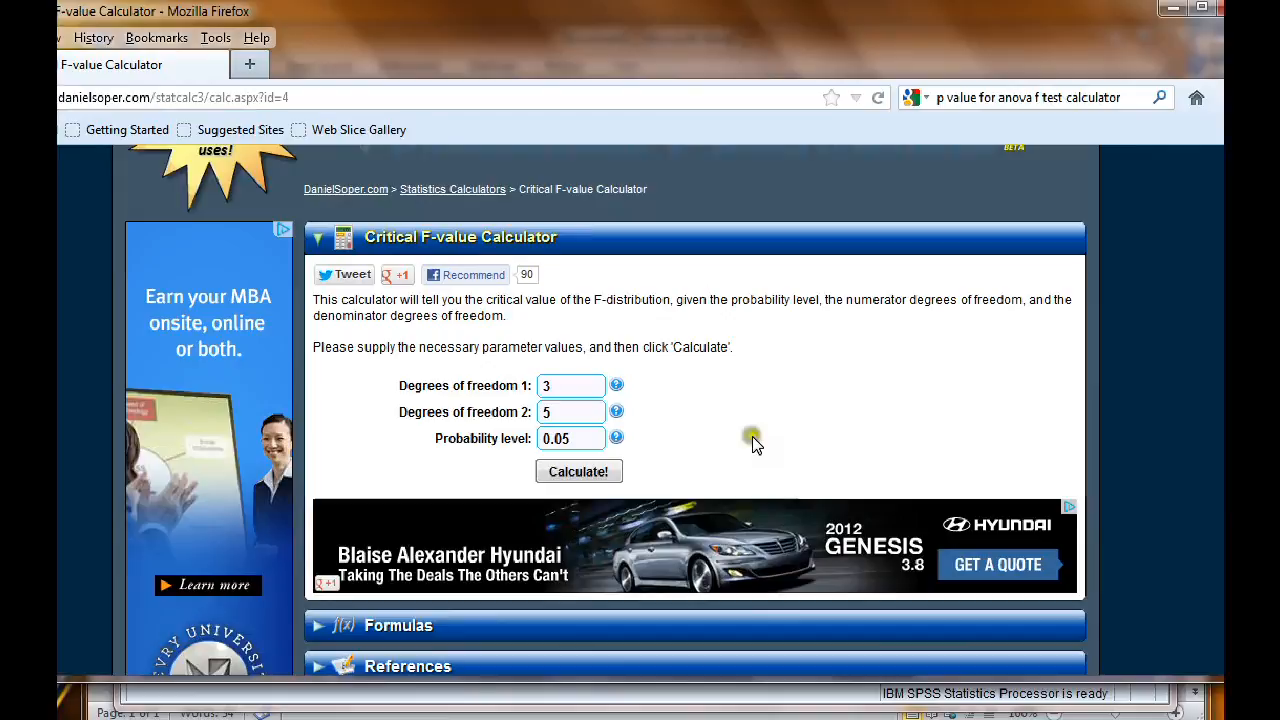
pyautogui.scroll(2, 751, 417)
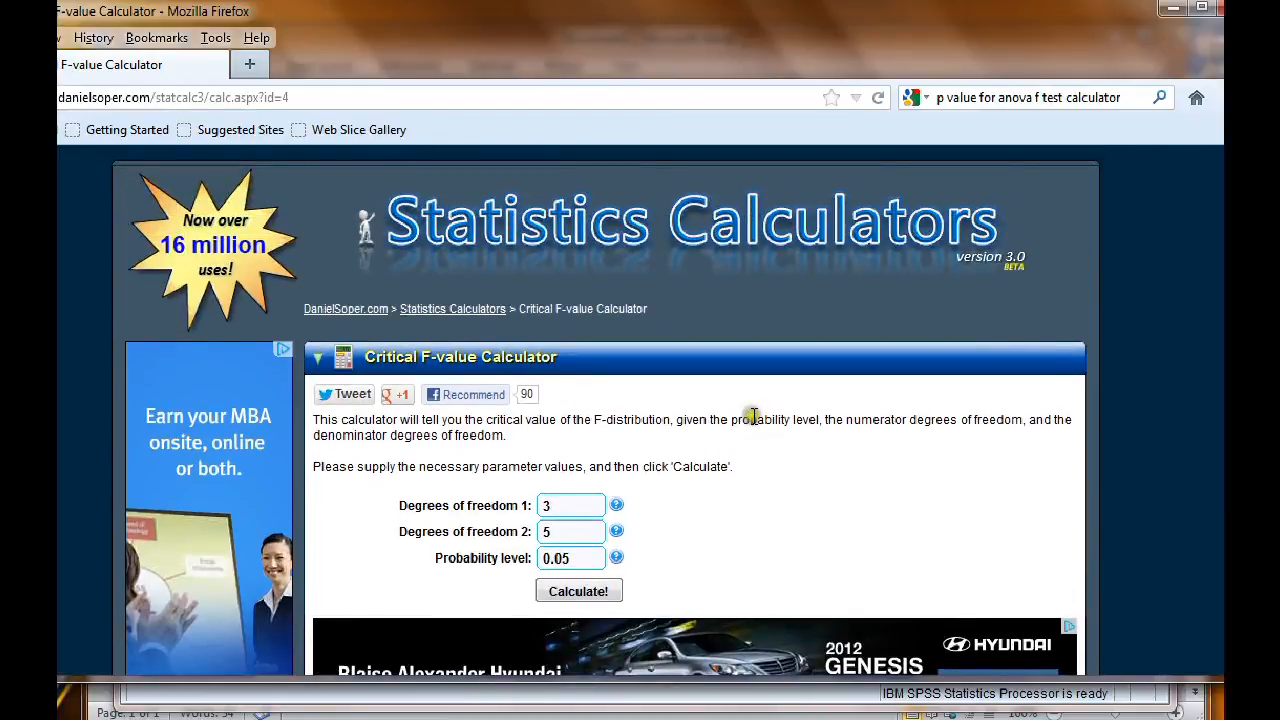
pyautogui.scroll(-3, 753, 420)
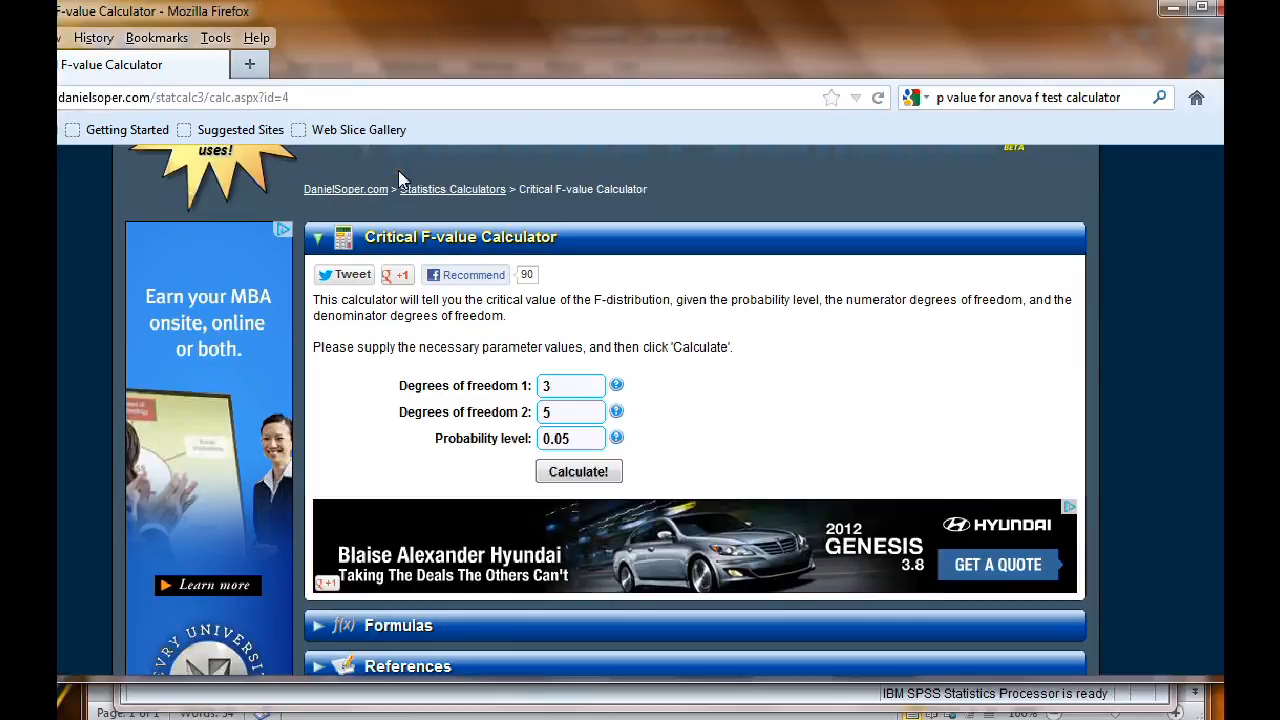
pyautogui.scroll(3, 400, 180)
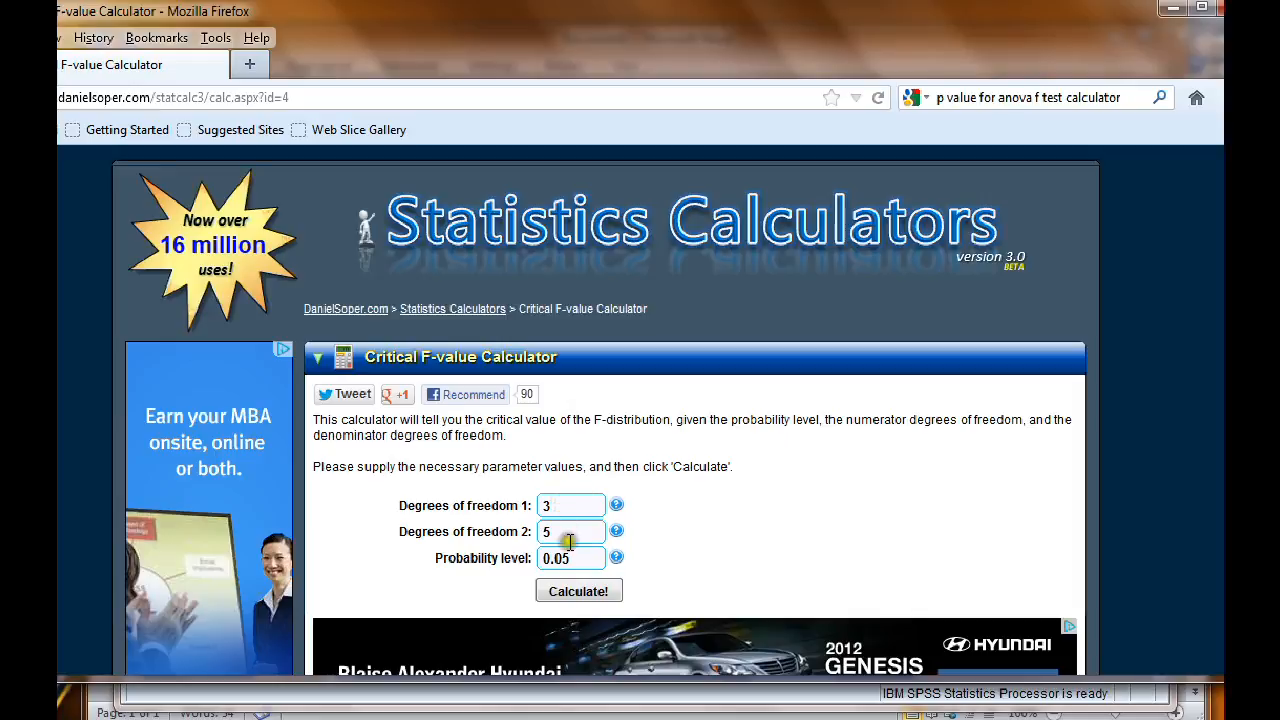
# Step: Calculate the critical F-value for degrees of freedom 2 and 117 at probability level 0.05
pyautogui.doubleClick(566, 505)
pyautogui.write('2')
pyautogui.doubleClick(572, 531)
pyautogui.write('5')
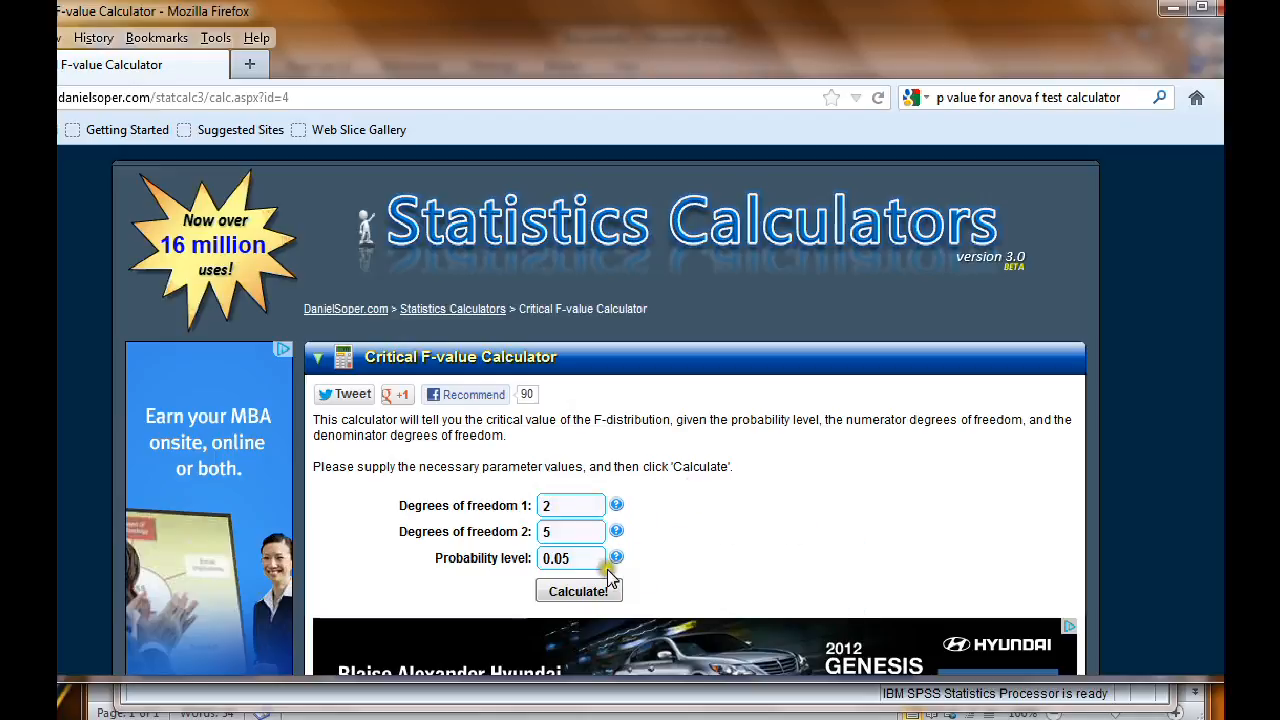
pyautogui.doubleClick(548, 531)
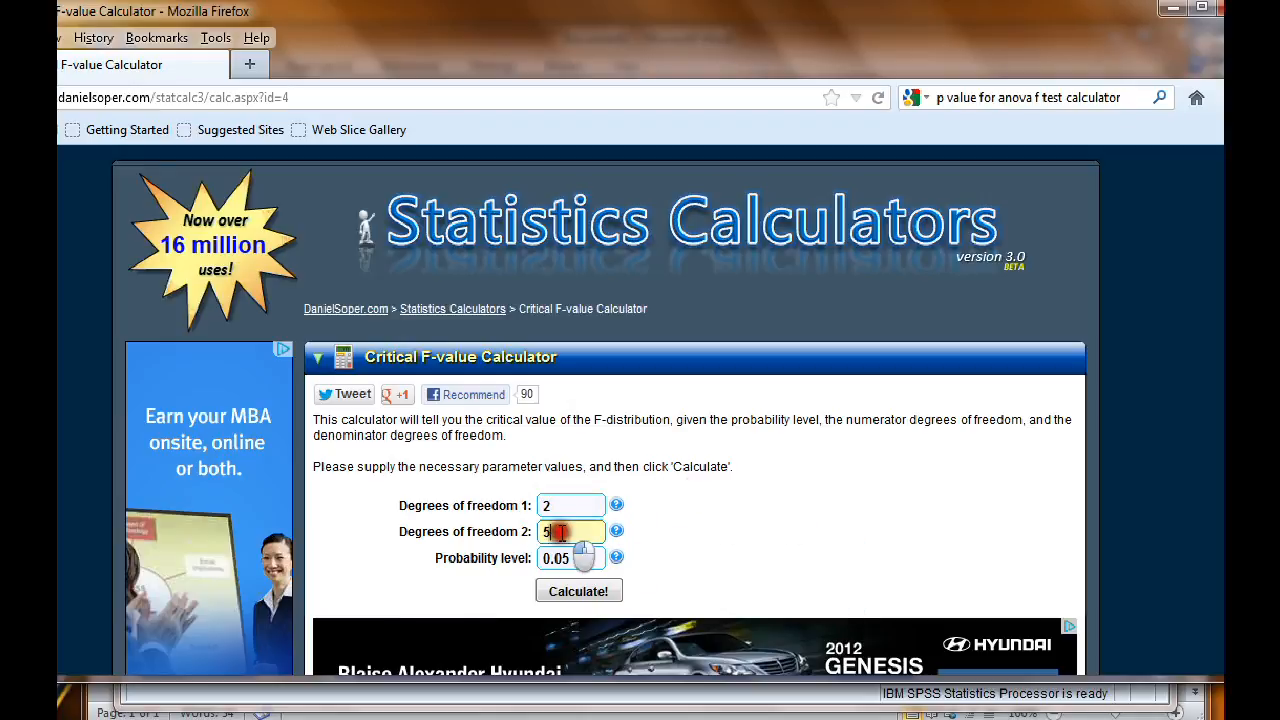
pyautogui.write('117')
pyautogui.click(780, 506)
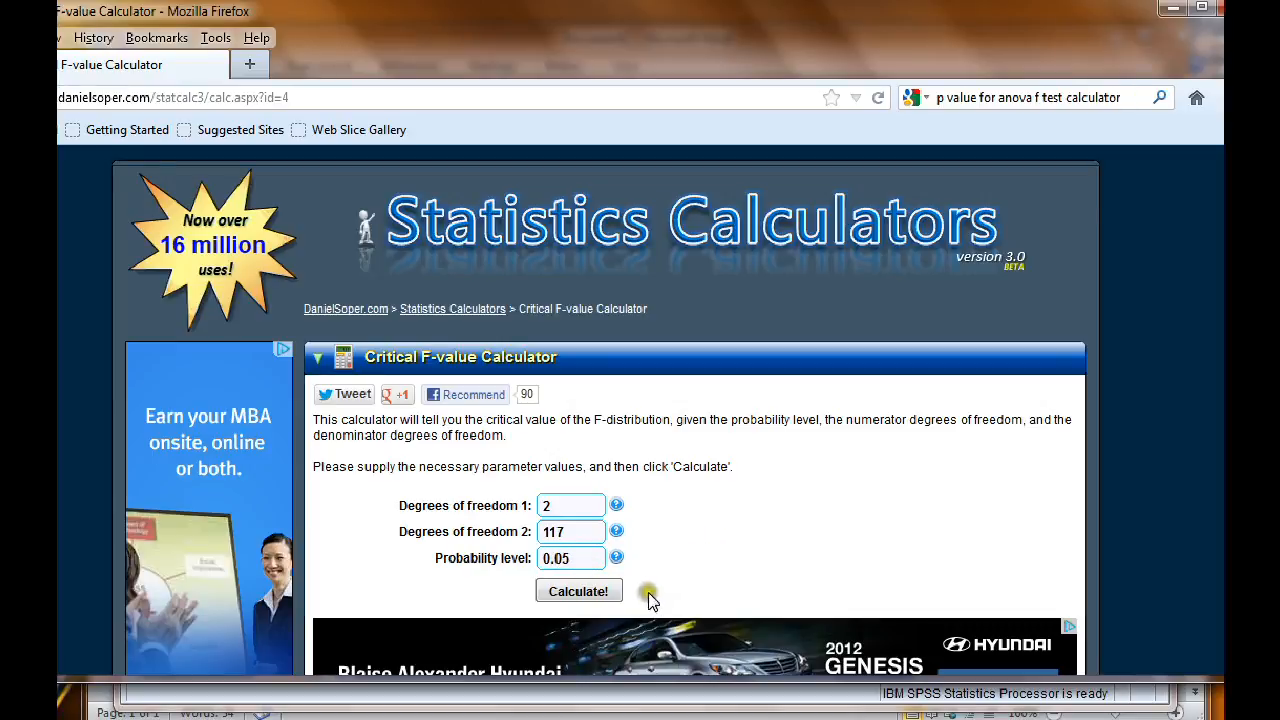
pyautogui.click(595, 595)
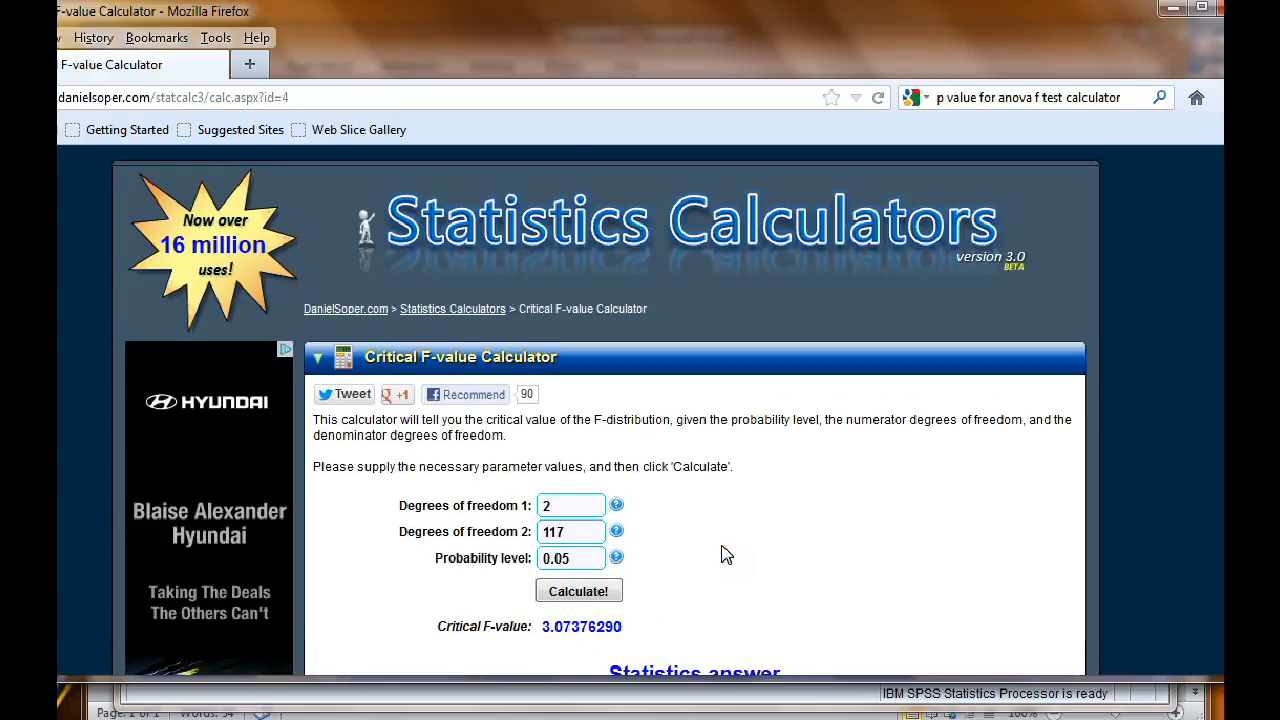
pyautogui.scroll(-3, 700, 550)
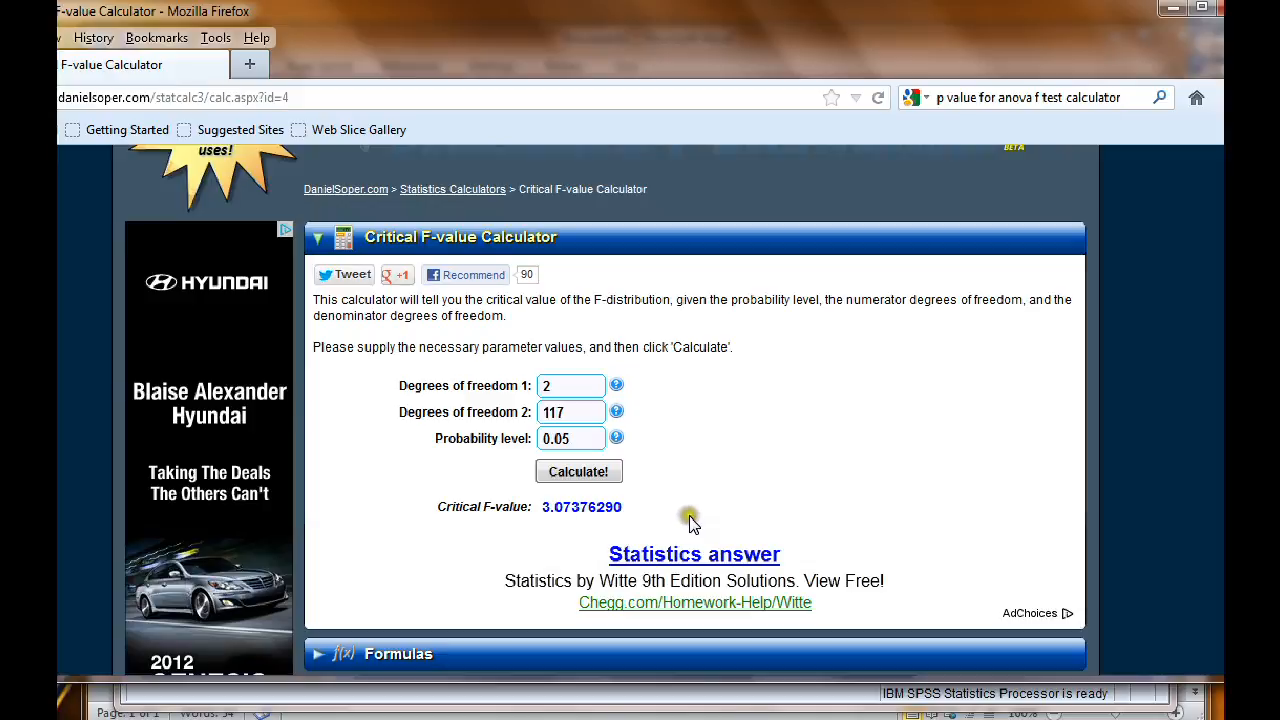
# Step: Switch to Word and add a new line reading "Our cut-off F-value is 3.707"
pyautogui.click(450, 716)
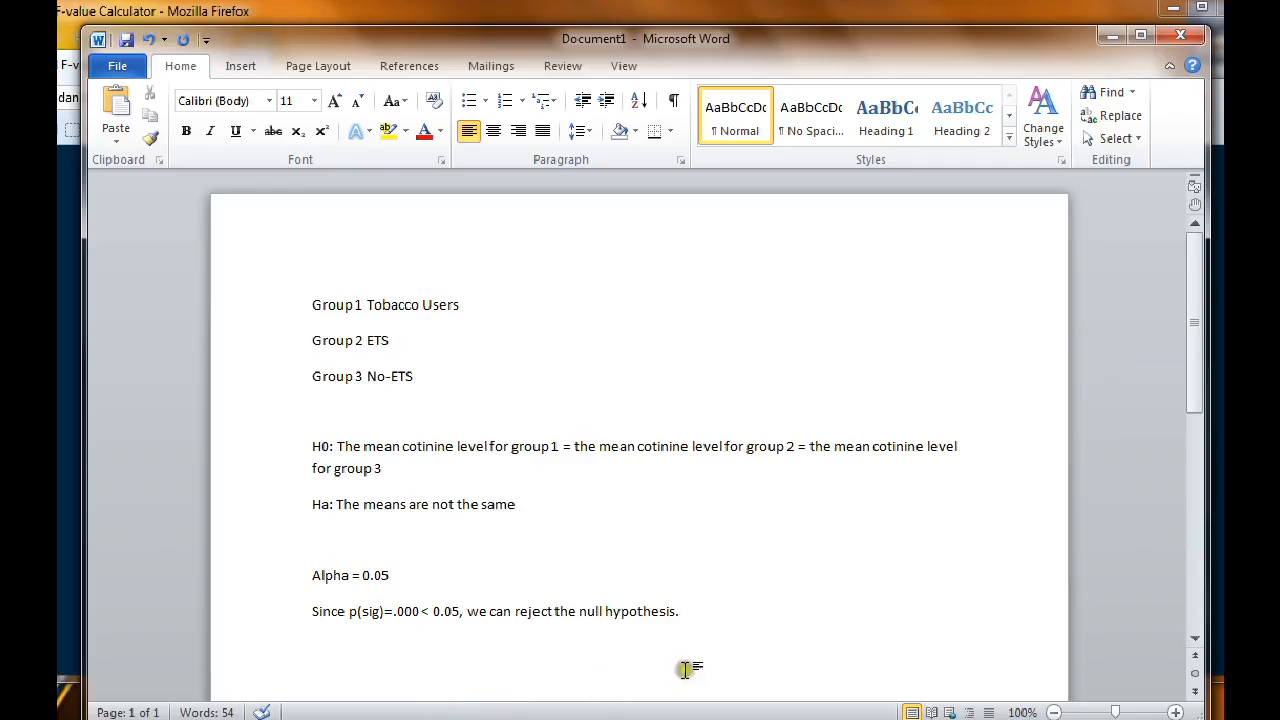
pyautogui.press('Return')
pyautogui.write('O')
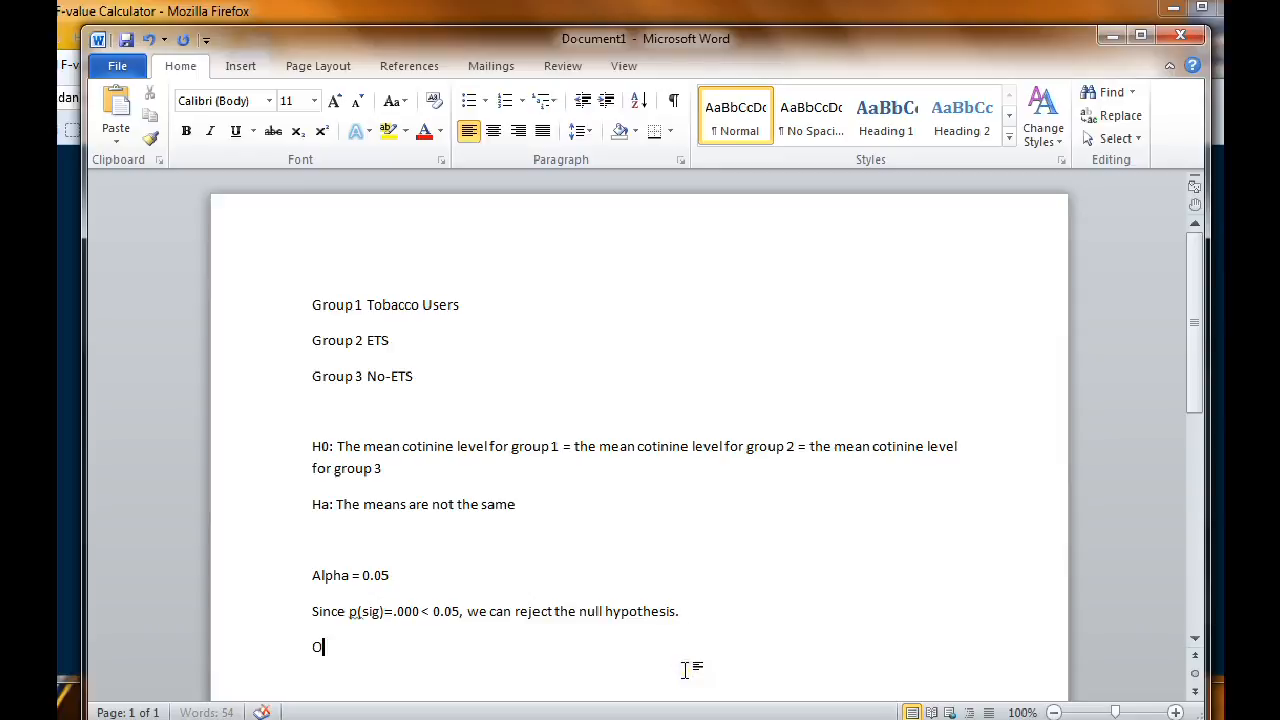
pyautogui.write('ur cut-off F-value is 3.')
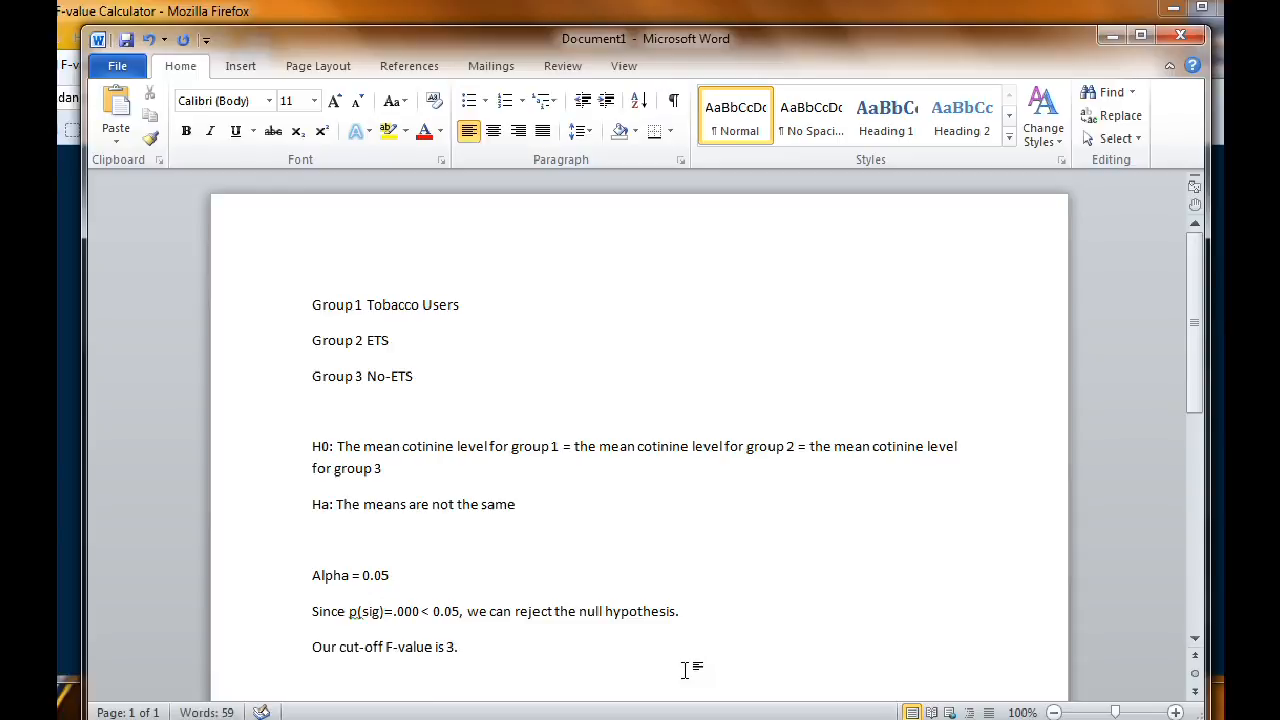
pyautogui.write('707')
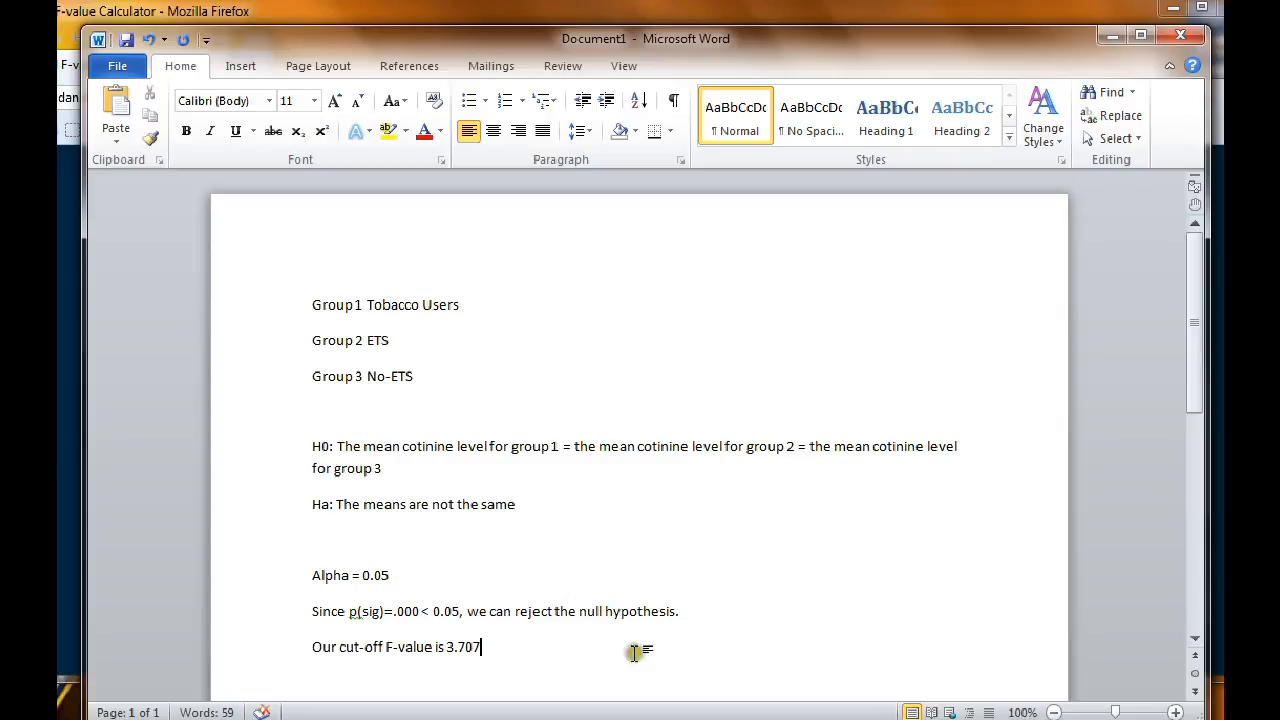
# Step: Recheck the critical F-value in the Firefox calculator and correct the cut-off value in the Word document to 3.074
pyautogui.click(472, 718)
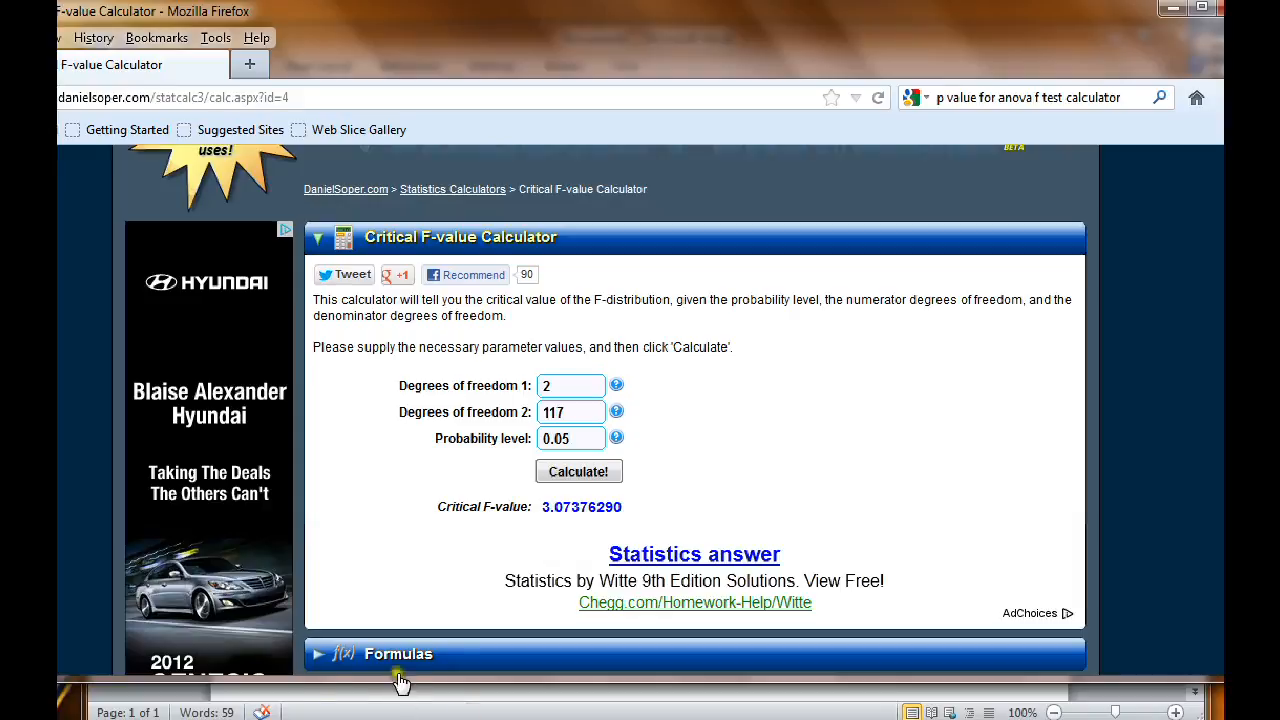
pyautogui.click(505, 718)
pyautogui.press('BackSpace')
pyautogui.write('074')
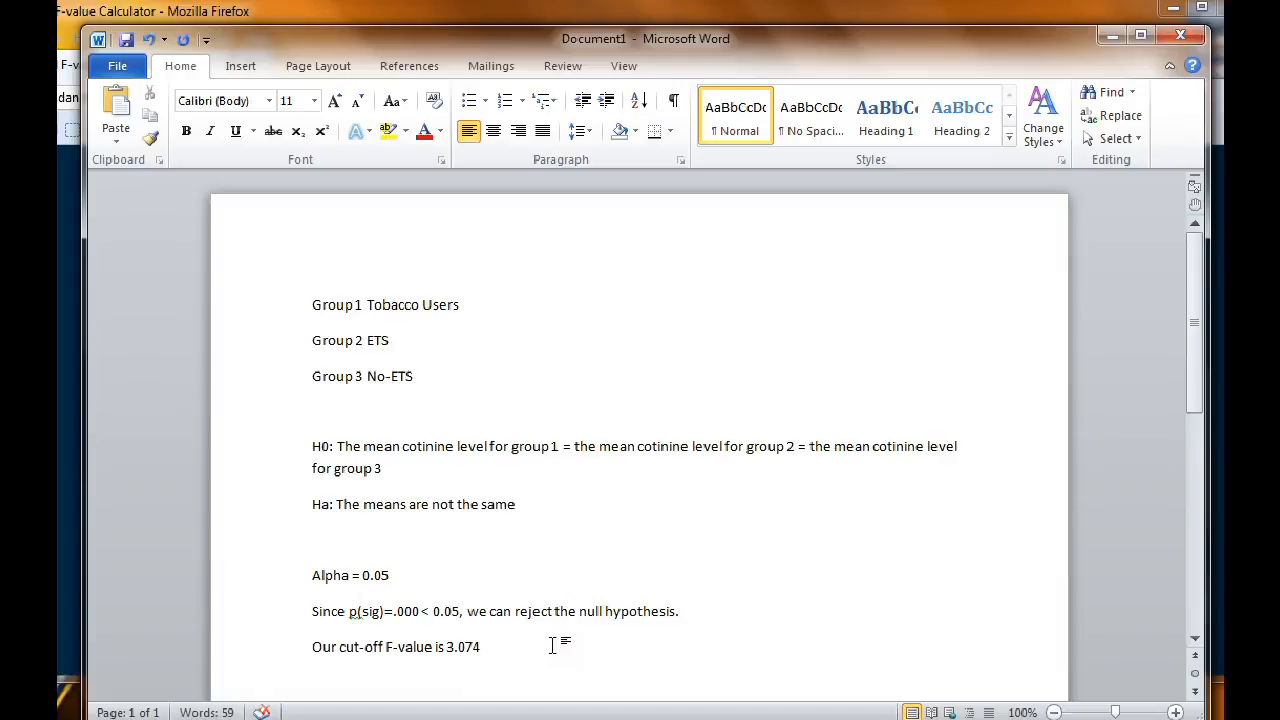
# Step: Look up the F statistic in the SPSS output and finish the Word sentence with "and our F-value is 20.856 > 3.074 so we can reject the null hypothesis."
pyautogui.write(' and')
pyautogui.moveTo(190, 712)
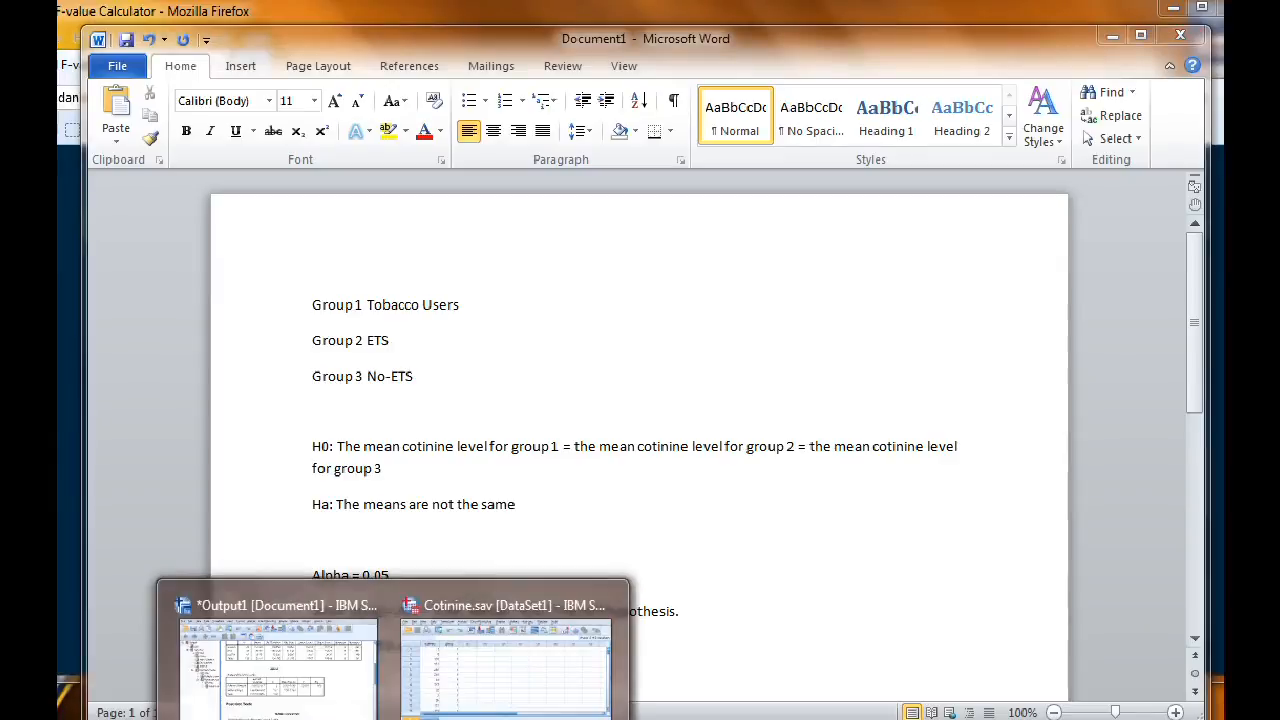
pyautogui.click(320, 690)
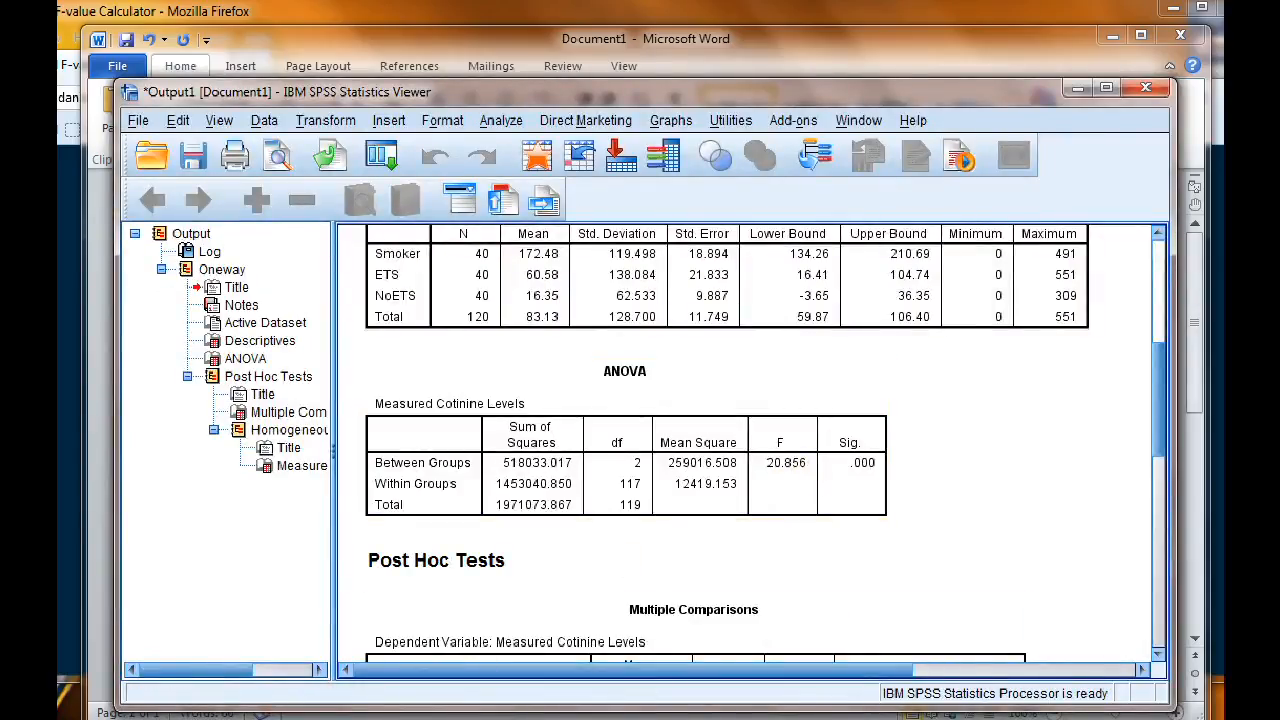
pyautogui.click(458, 716)
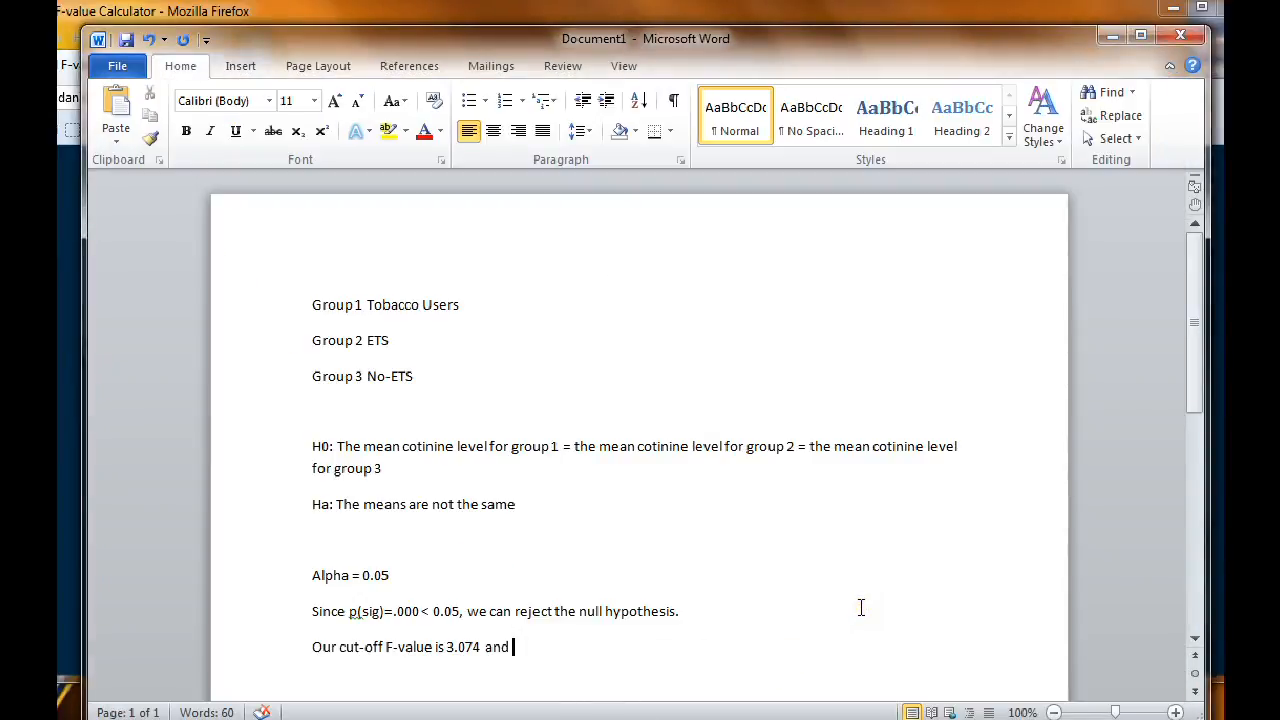
pyautogui.write('our F-value is 20.856')
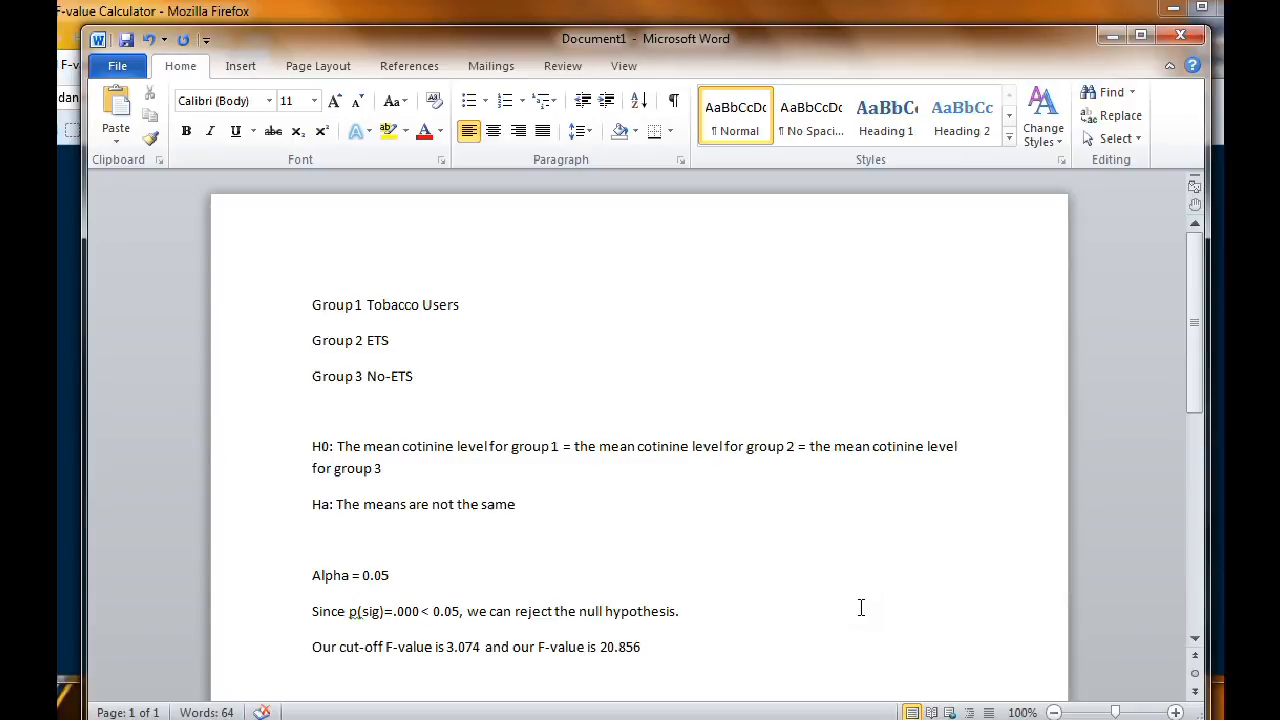
pyautogui.write(' > 3.074 so we can reject the null hypothesis.')
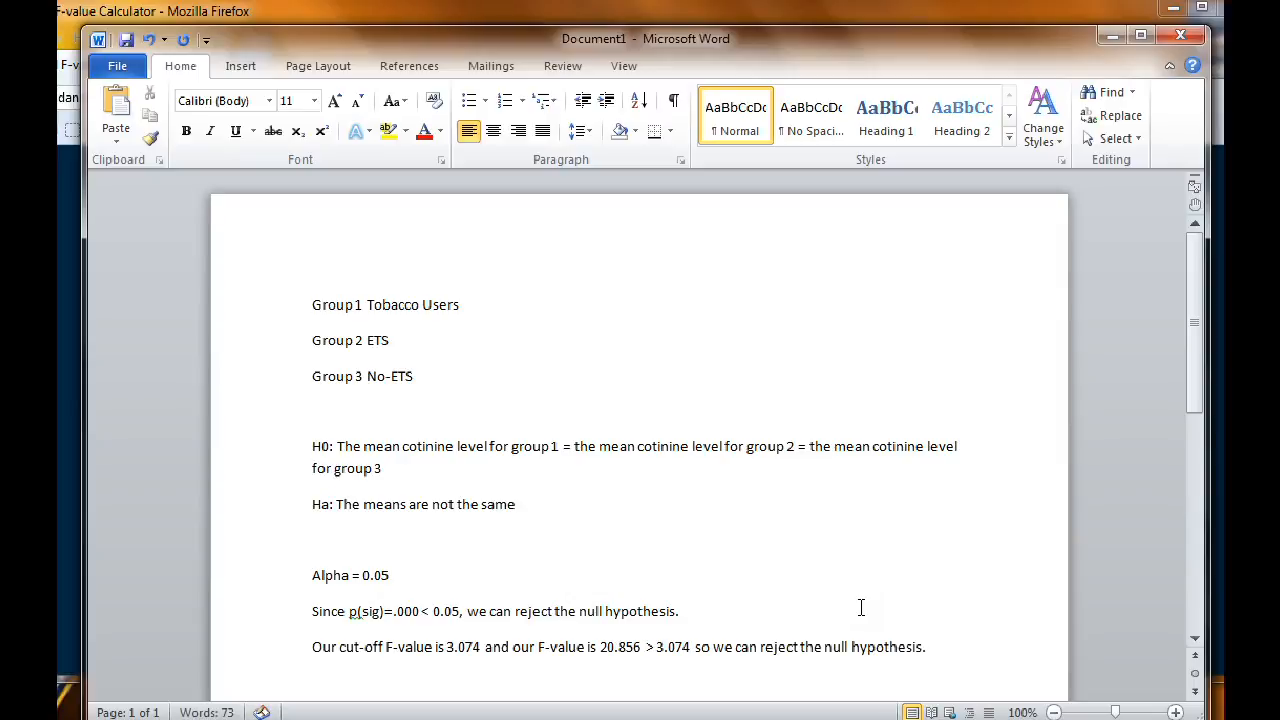
# Step: Switch to the SPSS output and examine the Tukey and Scheffe results in the Multiple Comparisons and Homogeneous Subsets tables
pyautogui.click(750, 543)
pyautogui.click(362, 20)
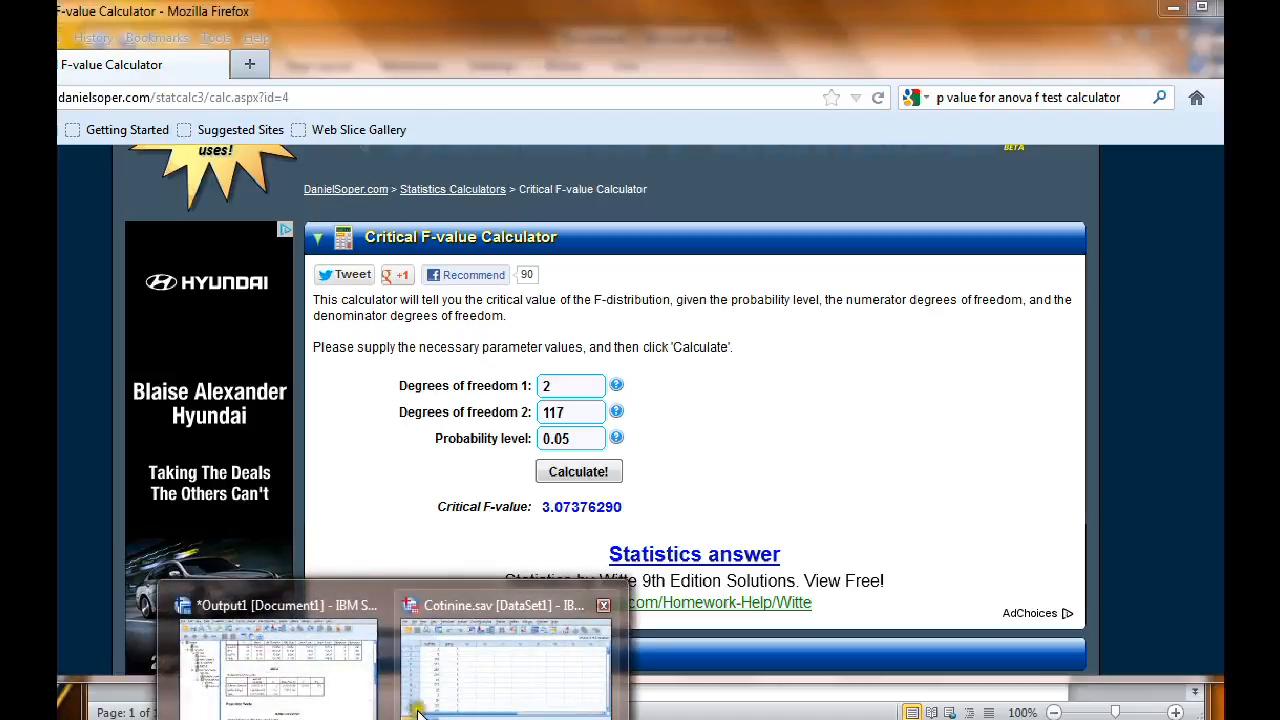
pyautogui.click(314, 678)
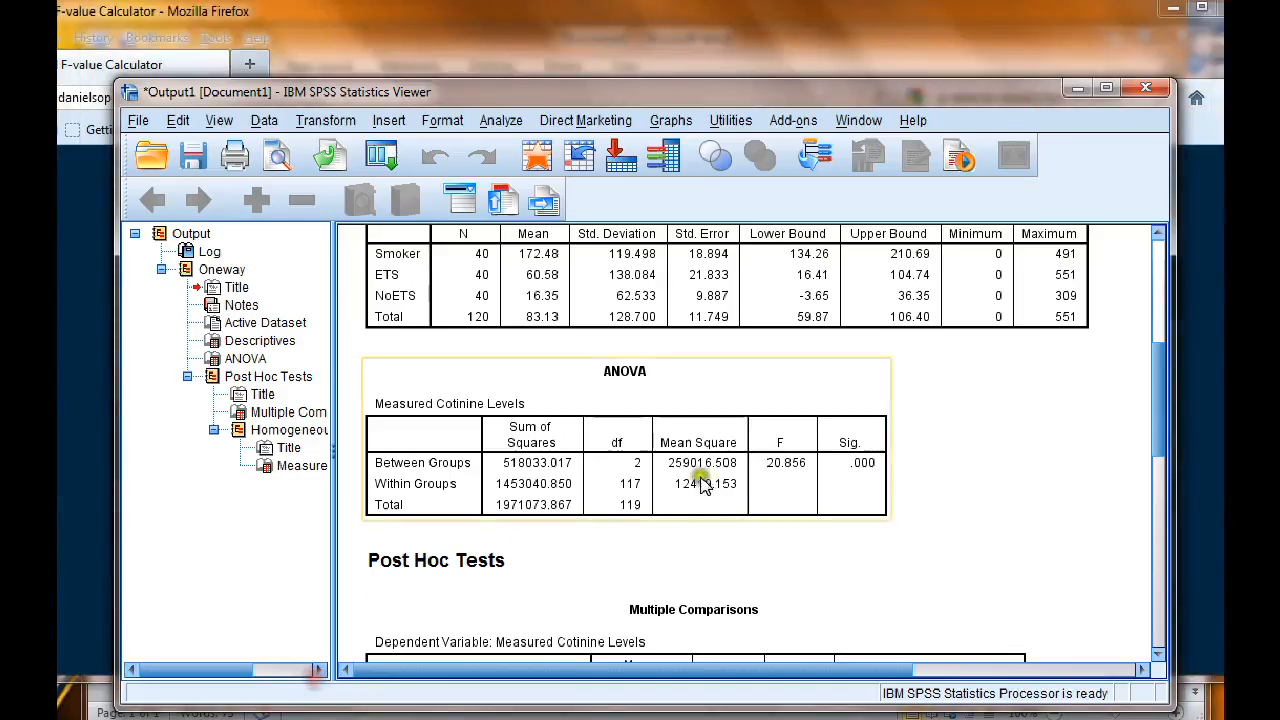
pyautogui.scroll(-5, 940, 416)
pyautogui.click(962, 407)
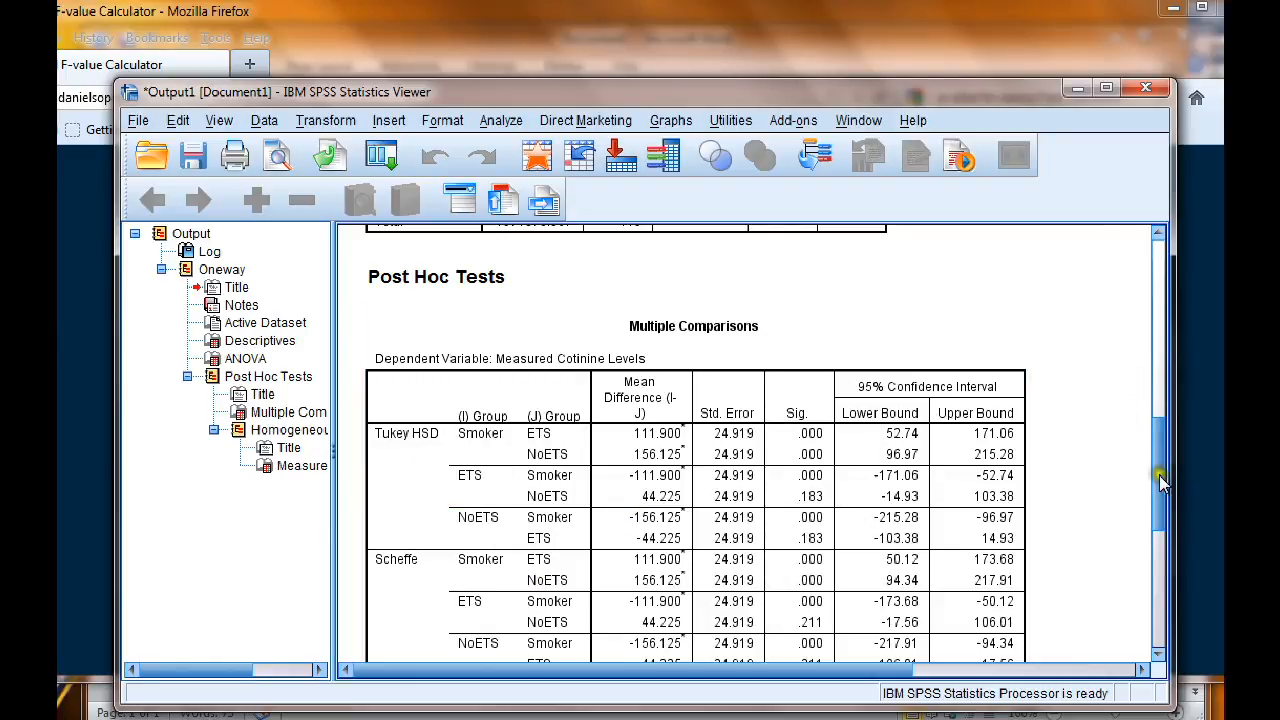
pyautogui.click(1160, 545)
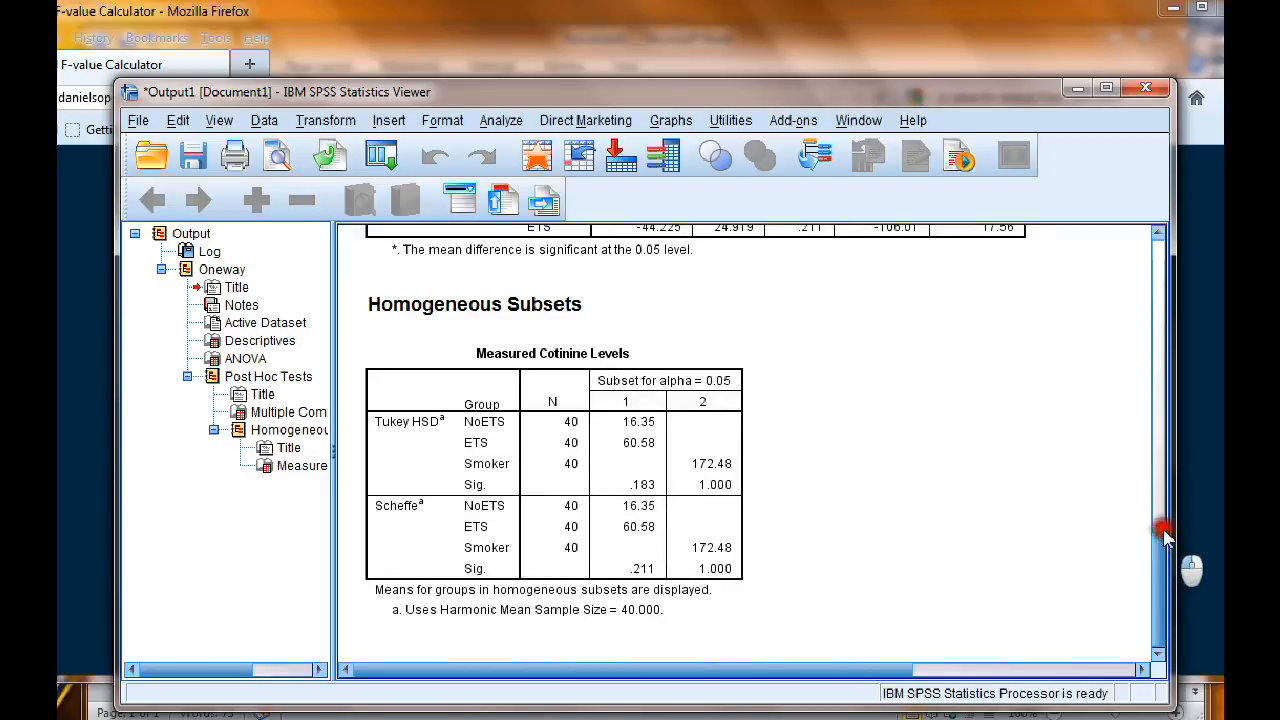
pyautogui.click(1159, 234)
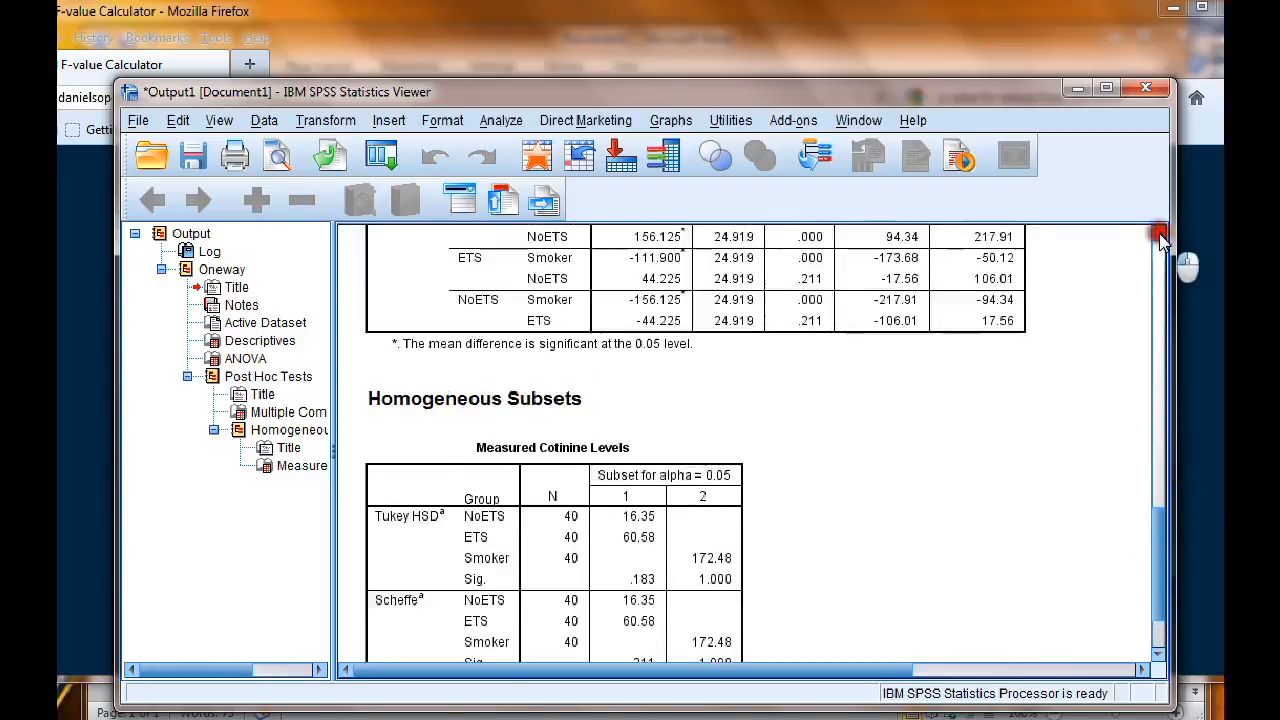
pyautogui.click(1159, 236)
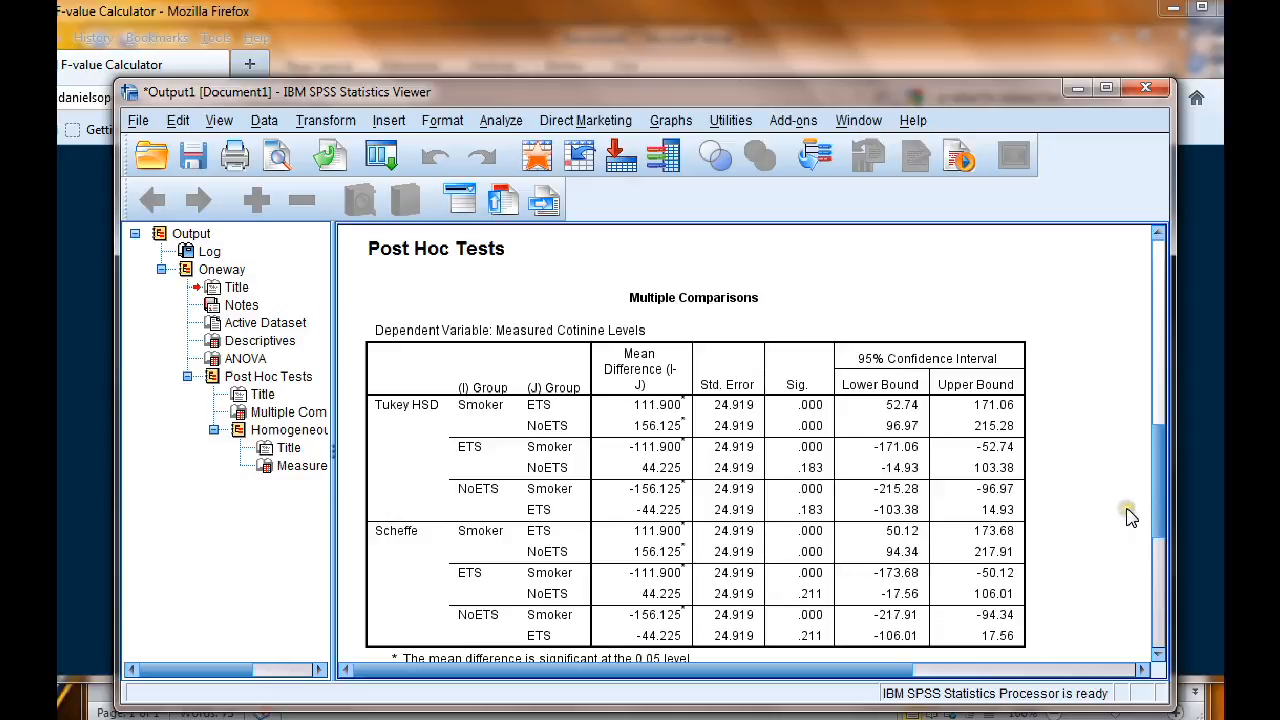
pyautogui.scroll(-6, 1163, 487)
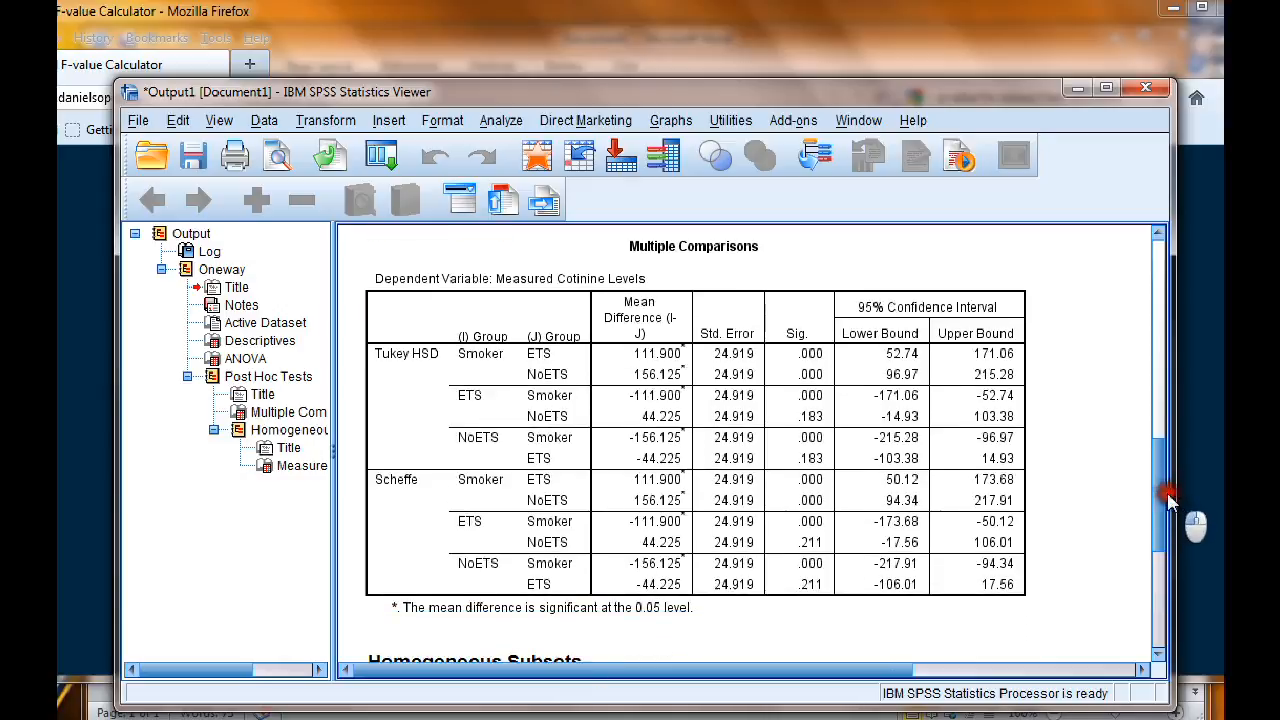
pyautogui.click(857, 464)
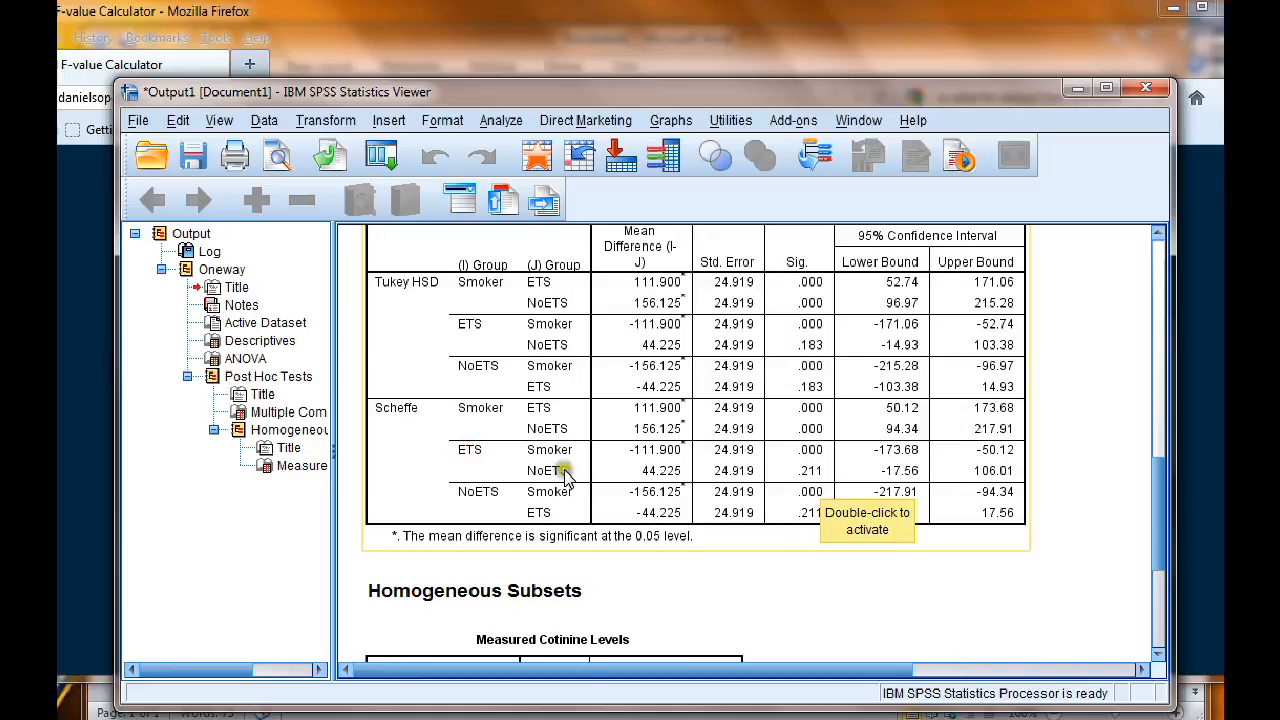
pyautogui.click(812, 575)
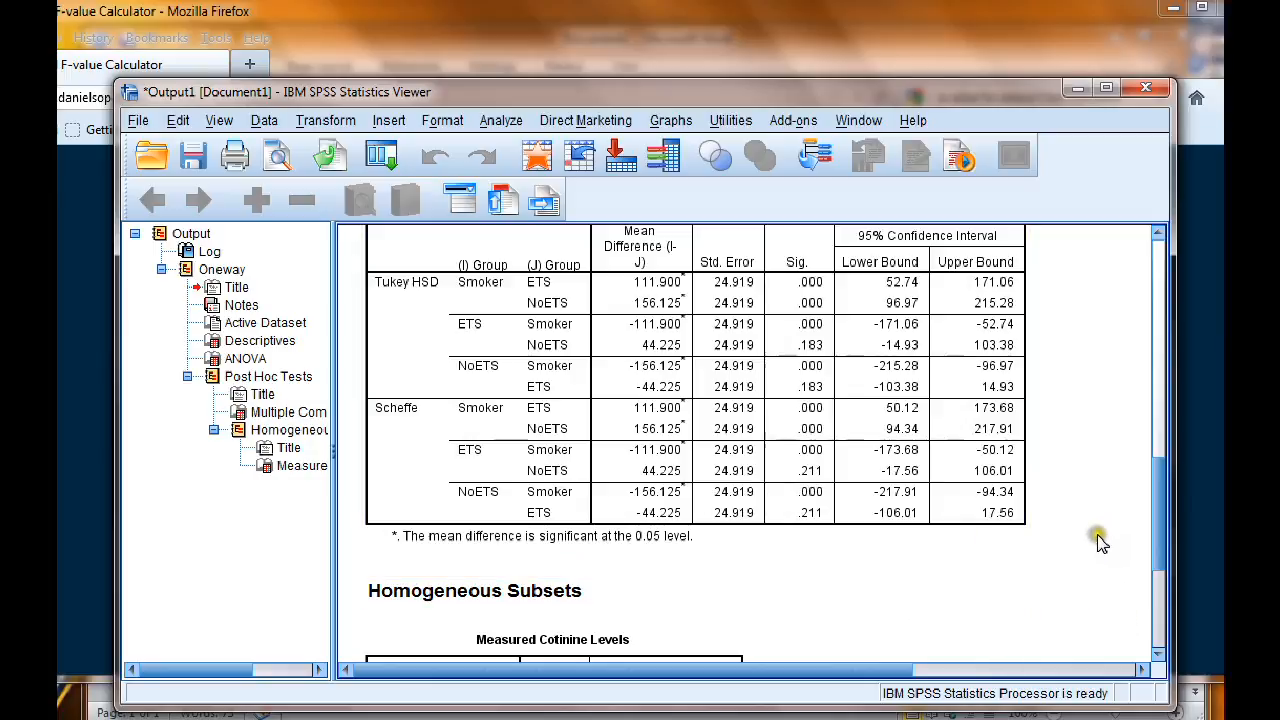
pyautogui.scroll(-1, 880, 571)
pyautogui.scroll(3, 900, 567)
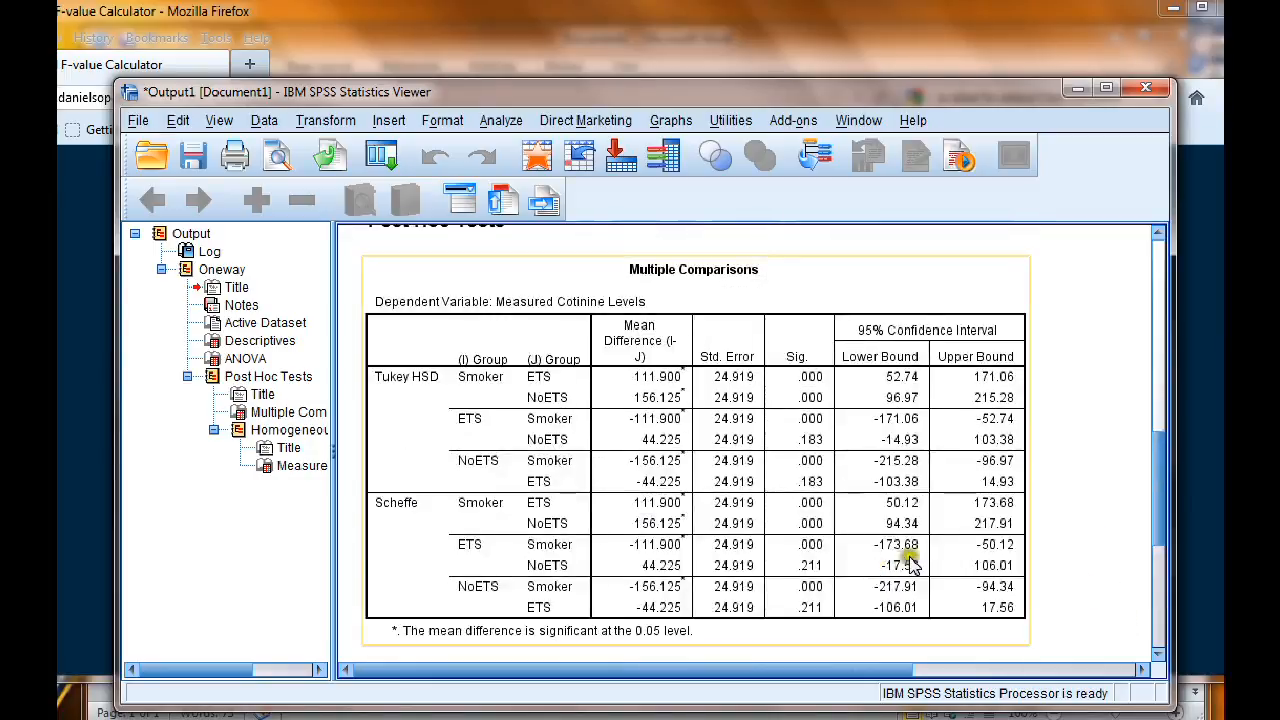
# Step: Review the ANOVA table in the SPSS output and the critical F-value in the Firefox calculator, and return to the conclusions in Word
pyautogui.scroll(8, 1049, 491)
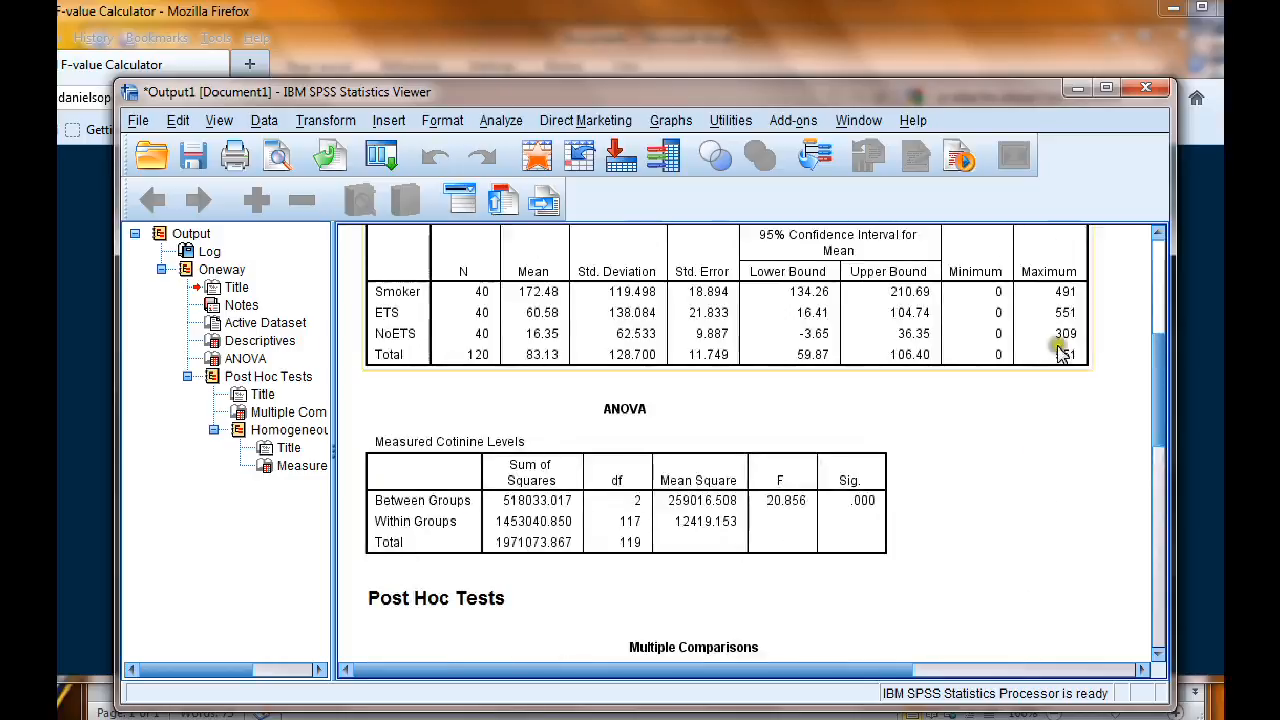
pyautogui.click(1005, 40)
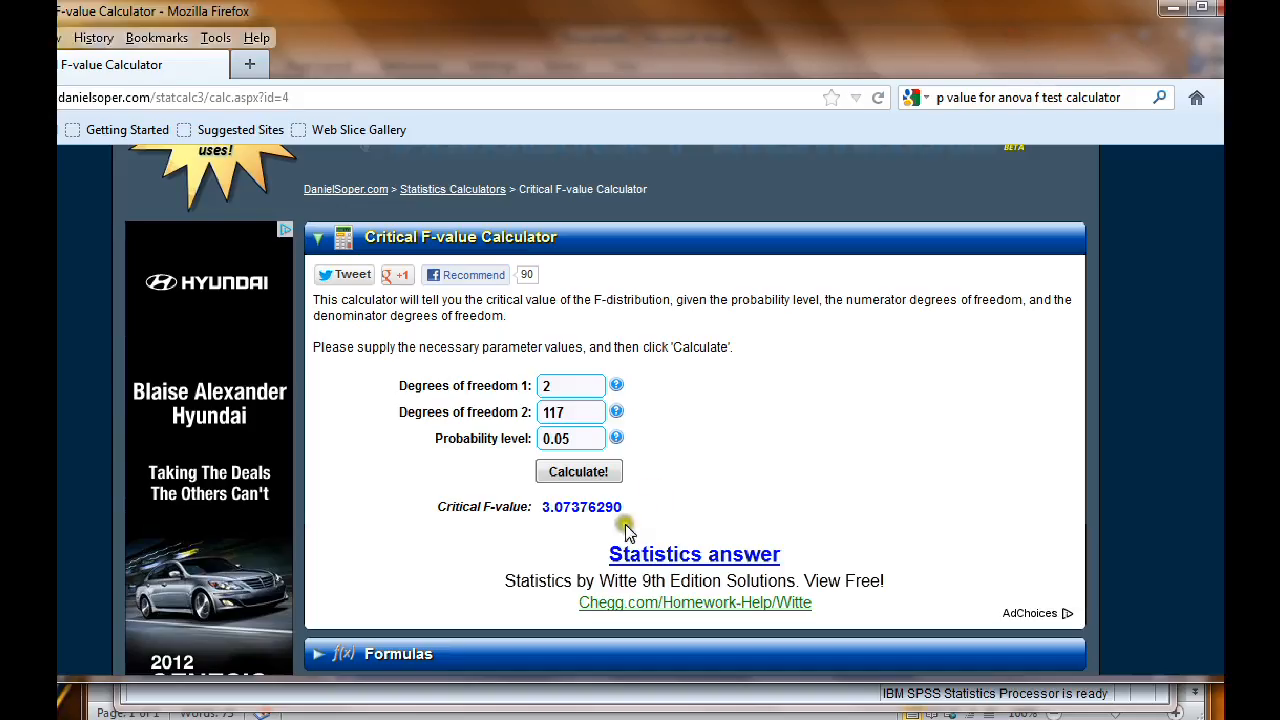
pyautogui.click(1199, 12)
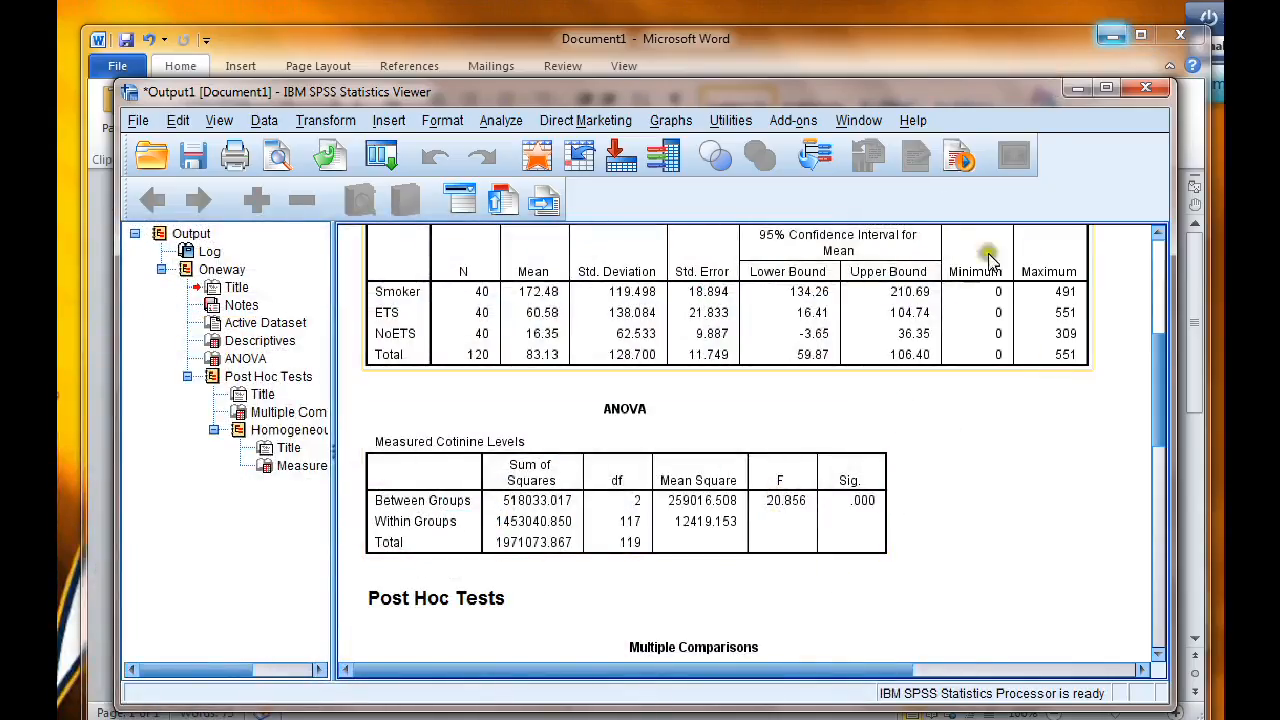
pyautogui.click(1012, 45)
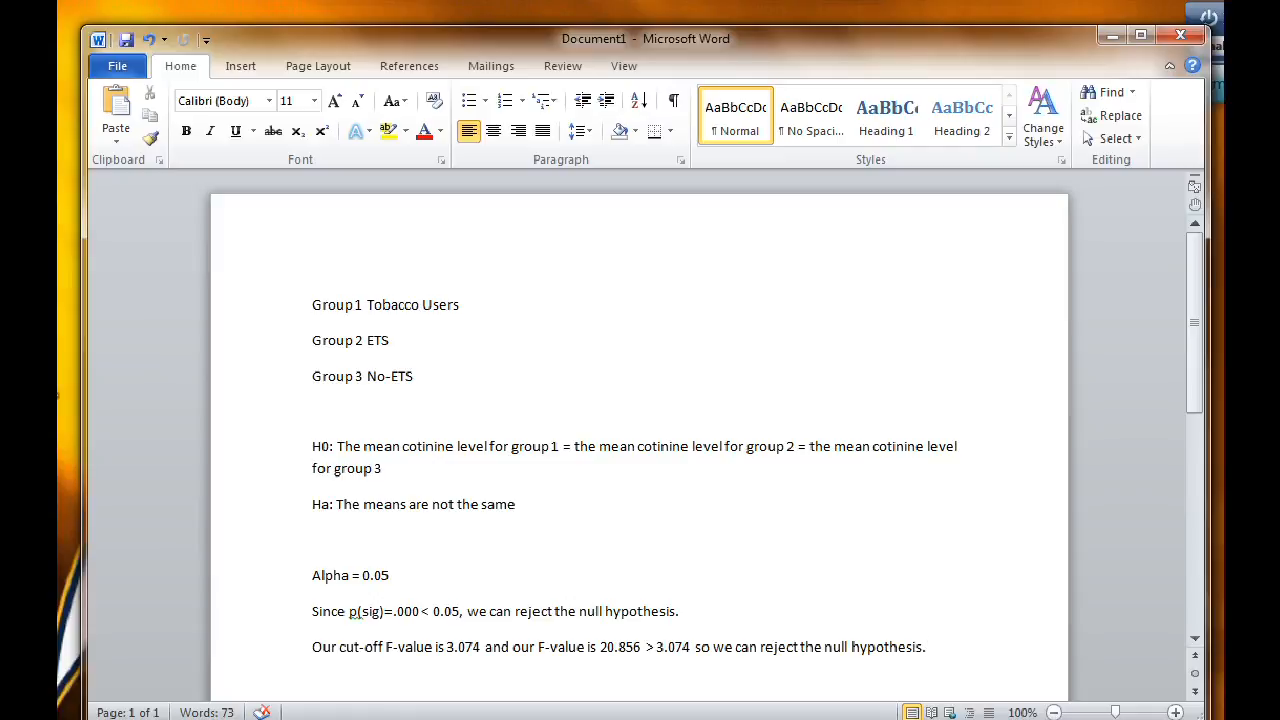
pyautogui.moveTo(393, 719)
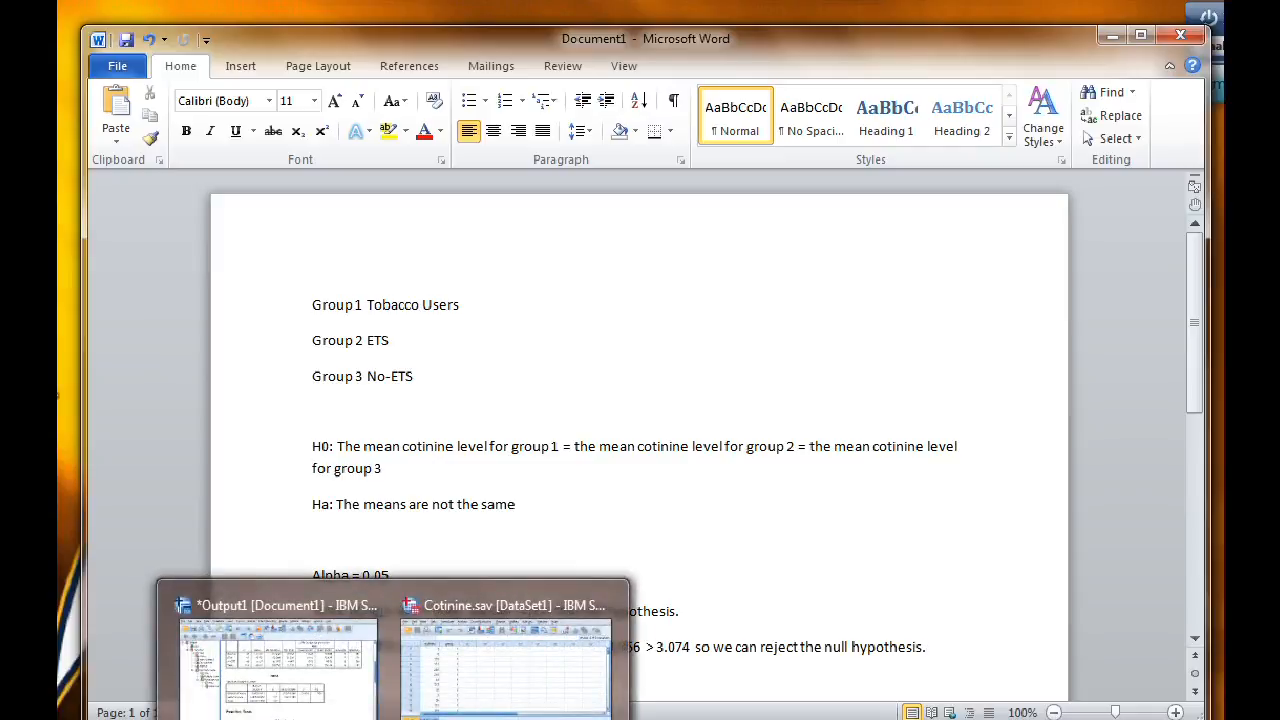
pyautogui.click(330, 708)
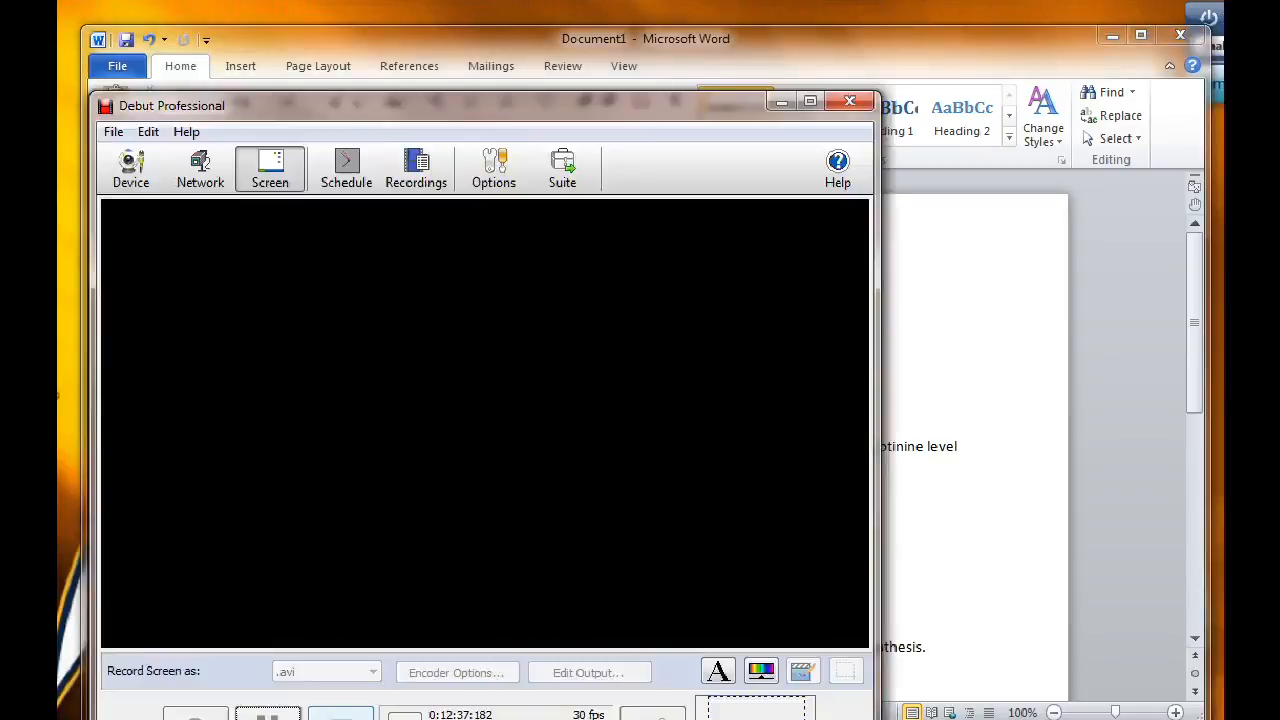